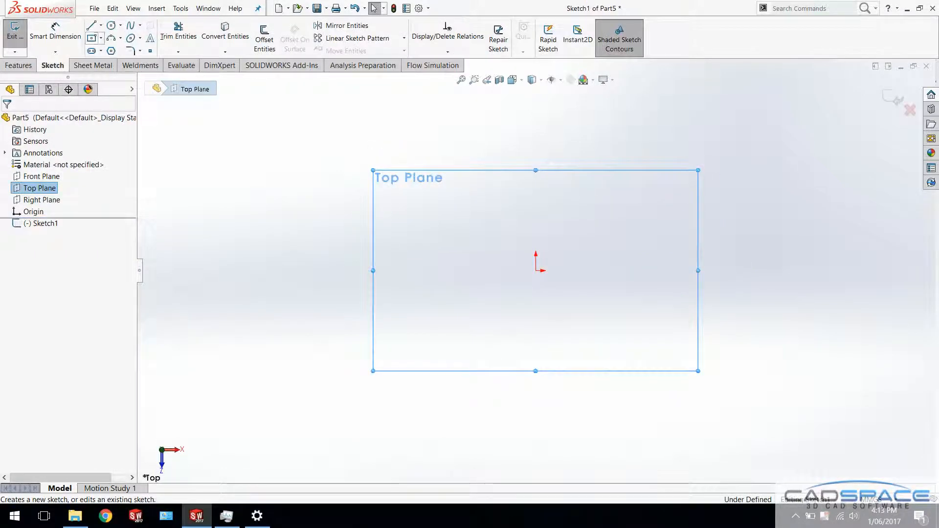
Sketch a center rectangle about 252 mm wide on the Top Plane, centered on the origin
left_click(91, 38)
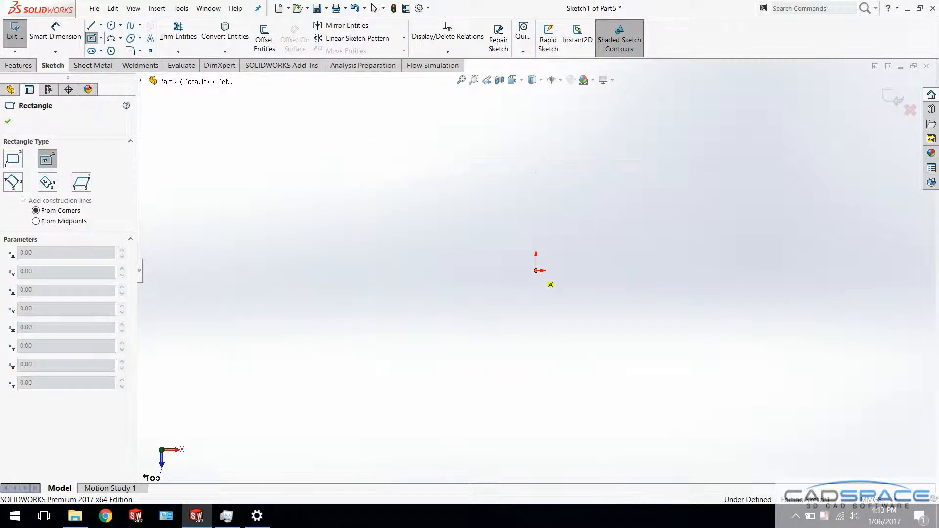
left_click(536, 271)
left_click(767, 380)
Dimension the rectangle's lower edge and set its length to 2500 mm
right_click_drag(553, 445, 554, 399)
left_click(556, 379)
left_click(554, 414)
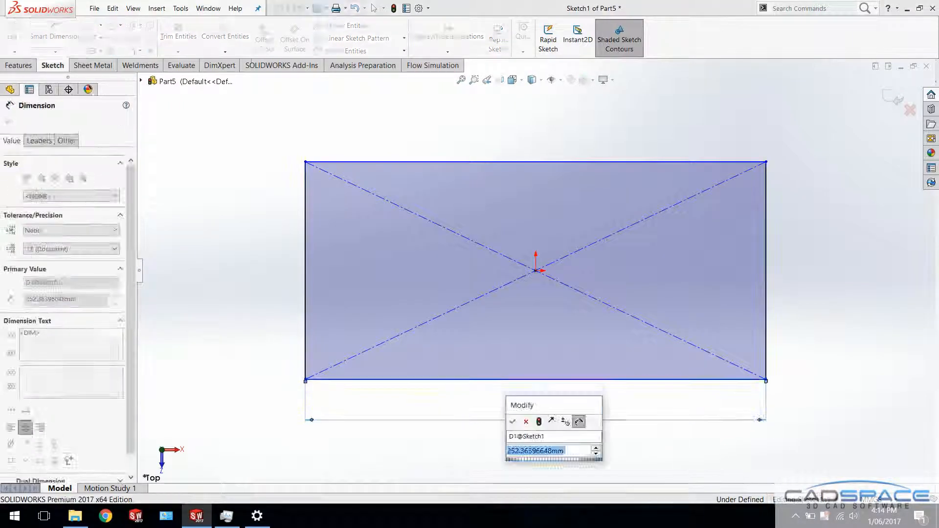
type("2500")
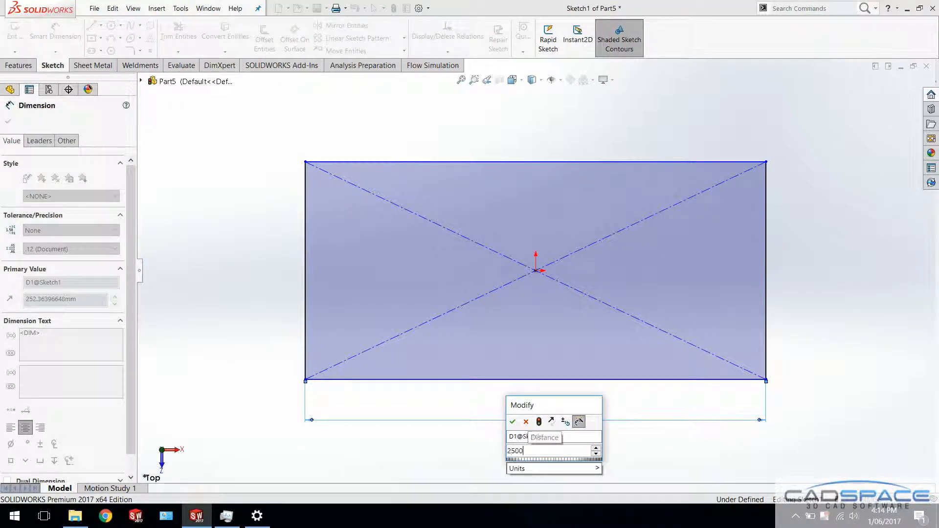
key("Return")
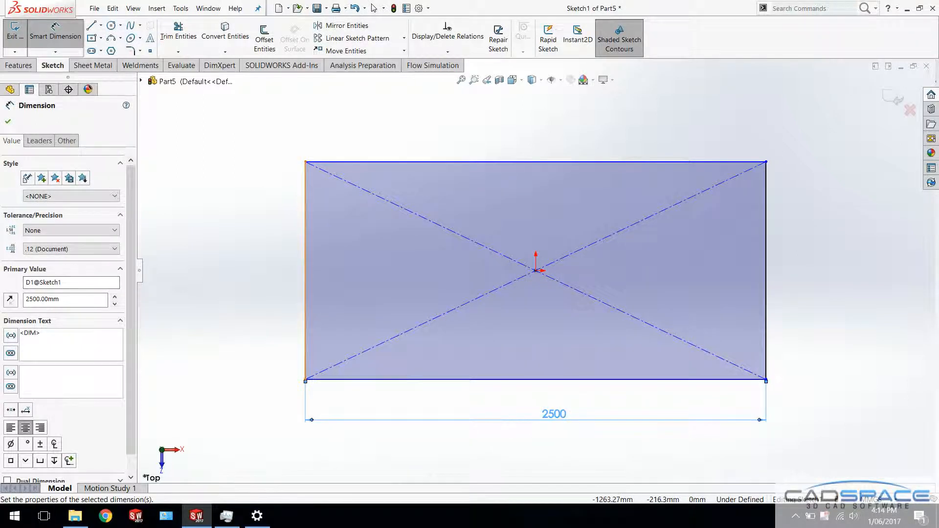
Dimension the rectangle's height and set it by equation to the 2500 mm width dimension divided by 3
left_click(305, 310)
left_click(244, 300)
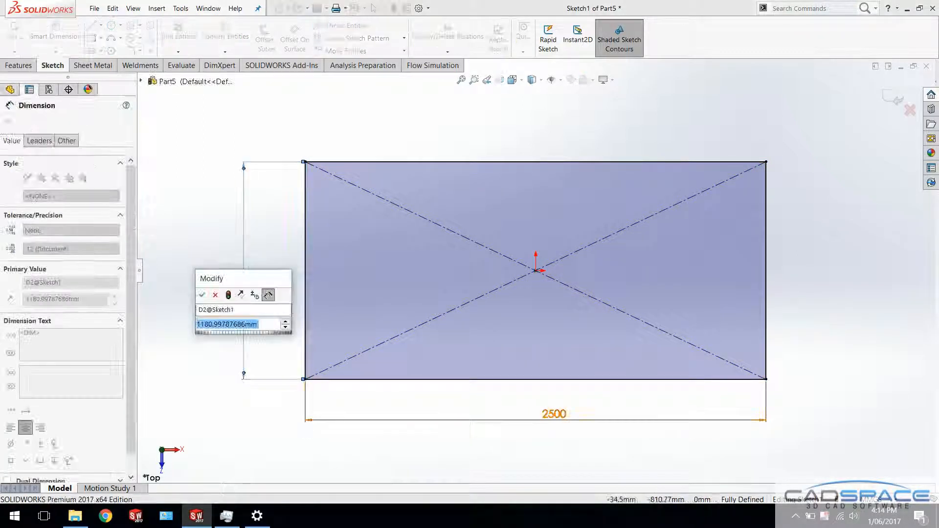
type("=")
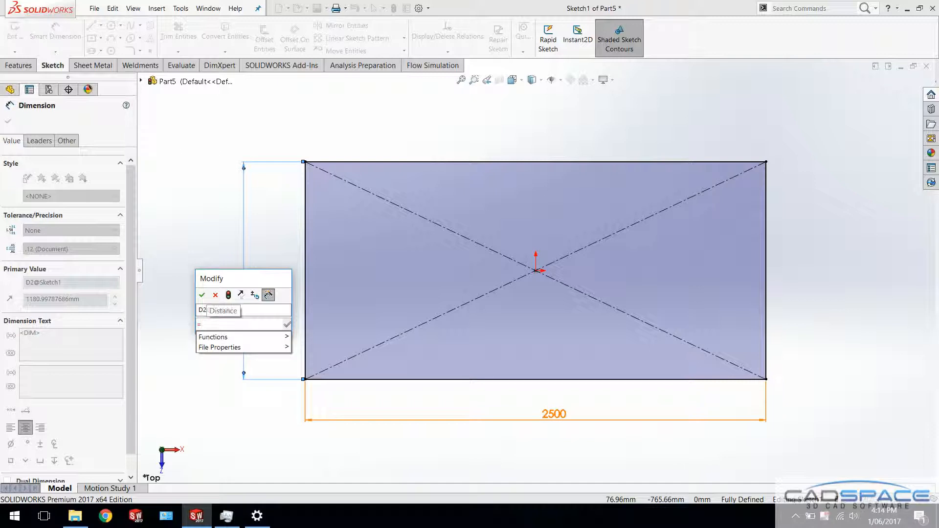
left_click(554, 414)
type("/3")
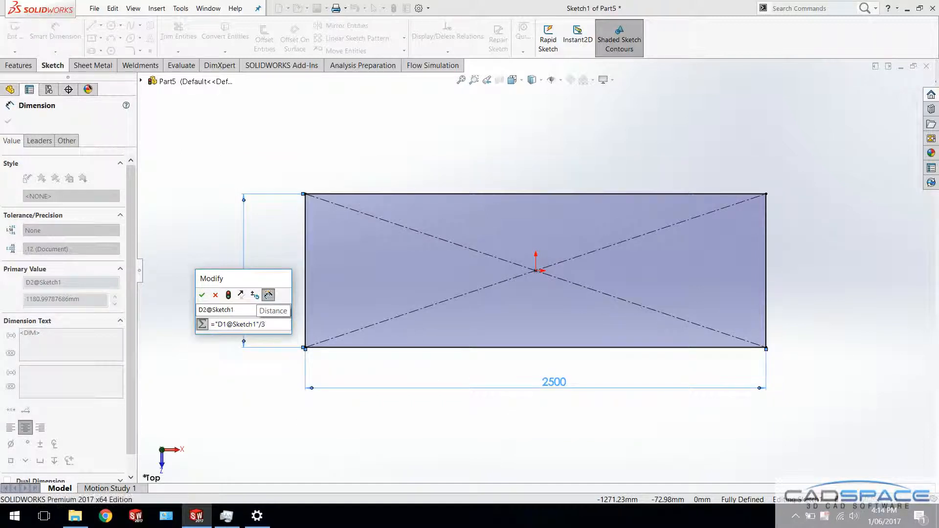
left_click(202, 295)
Sketch a vertical line near the rectangle's left side, running from its upper edge to its lower edge
left_click(91, 25)
left_click(536, 194)
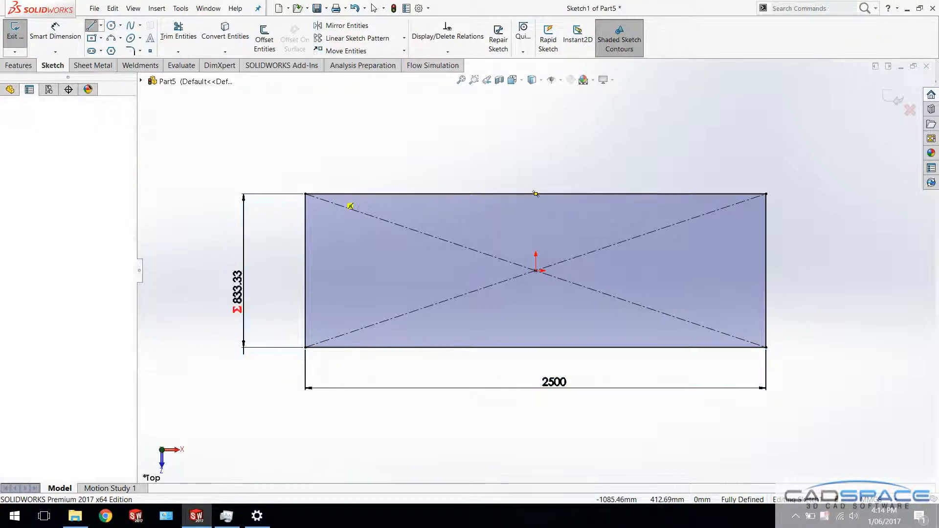
left_click_drag(330, 288, 336, 347)
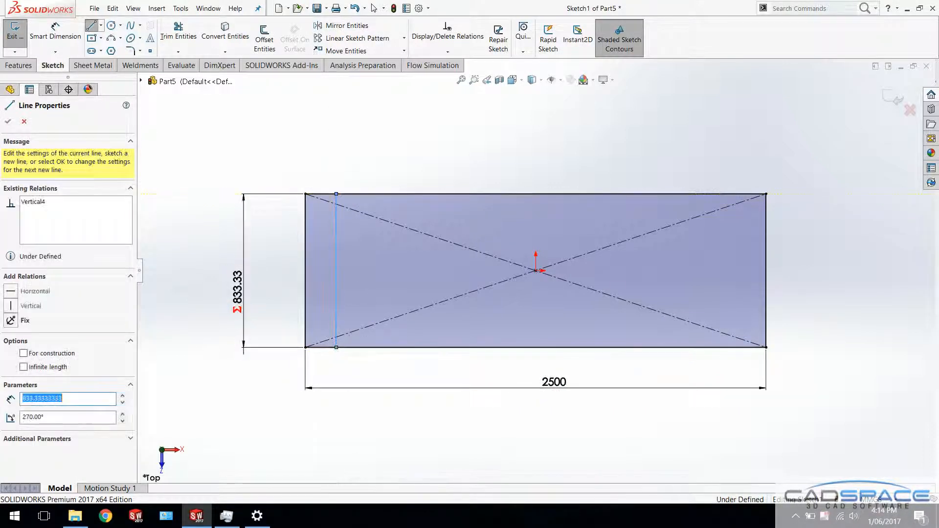
Dimension the vertical line from the rectangle's left edge as the 2500 mm width dimension divided by 13, and exit the sketch
right_click_drag(335, 272, 333, 249)
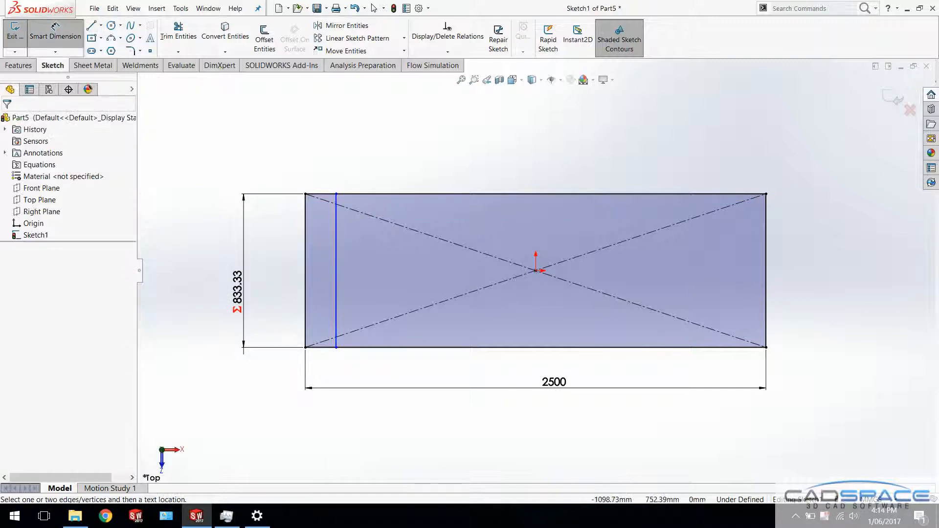
left_click(336, 265)
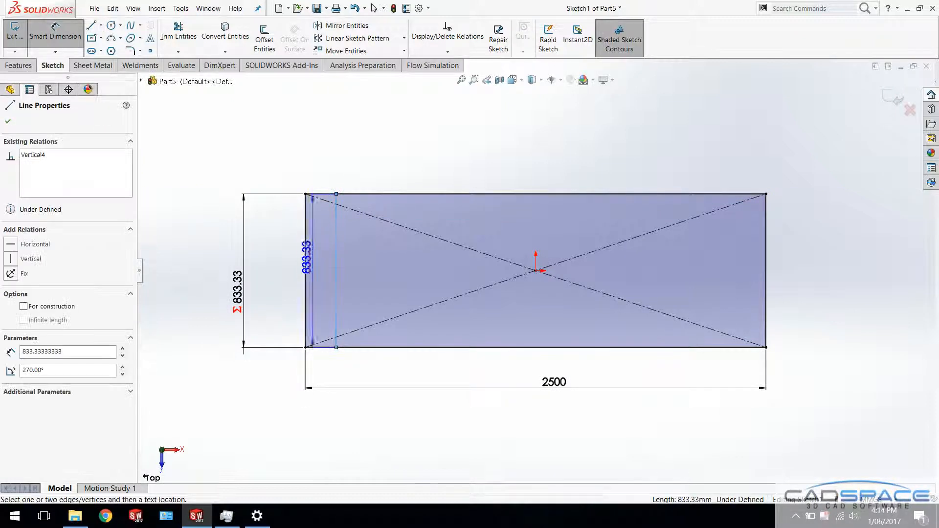
left_click(305, 242)
left_click(324, 150)
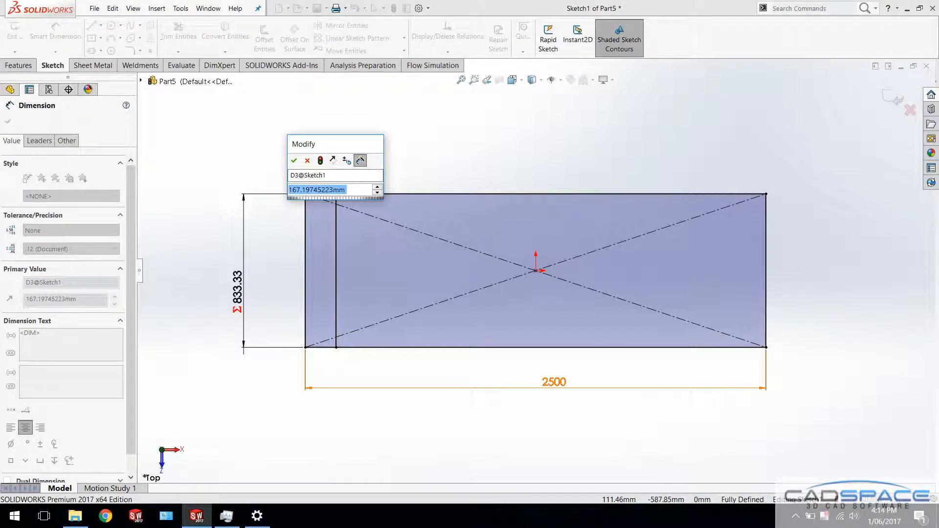
type("=")
left_click(554, 382)
type("/13")
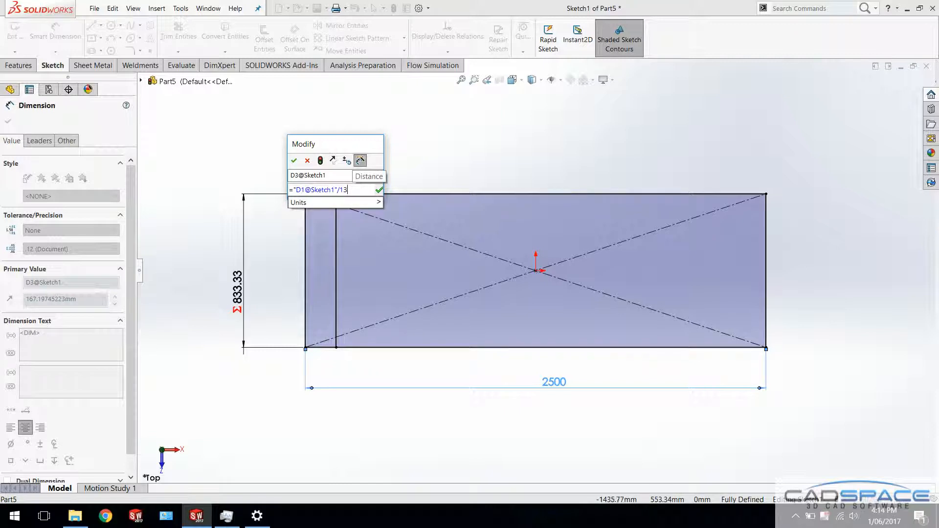
key("Return")
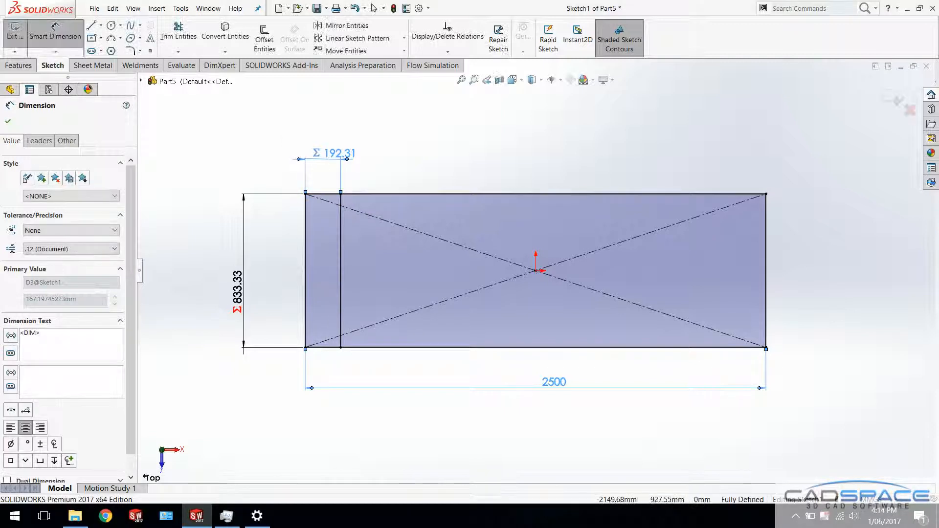
left_click(15, 31)
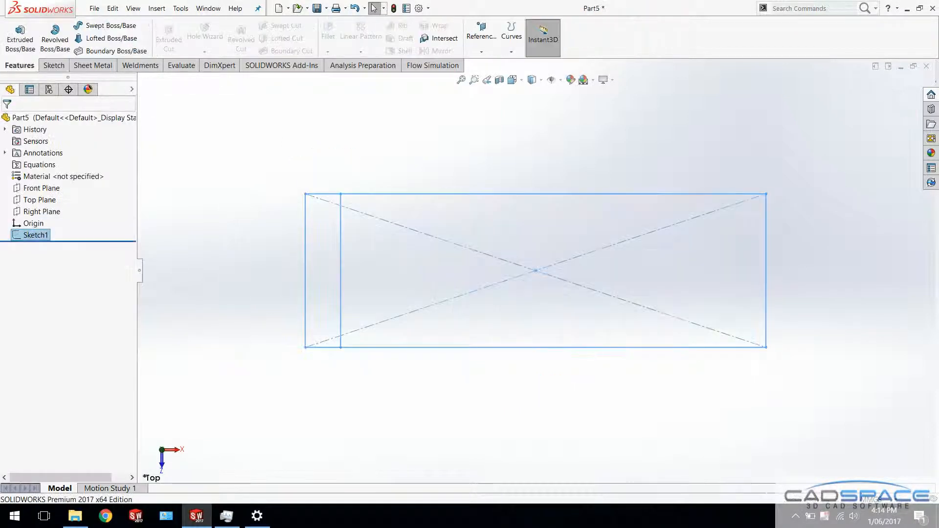
key("Escape")
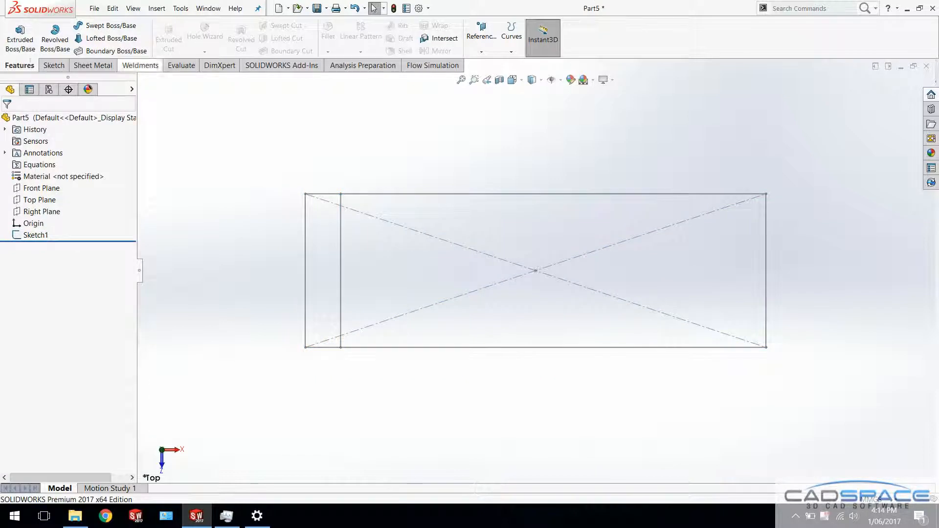
Start a weldment structural member with the iso standard, type Tube (rectangular), size 50 x 30 x 2.6
left_click(140, 65)
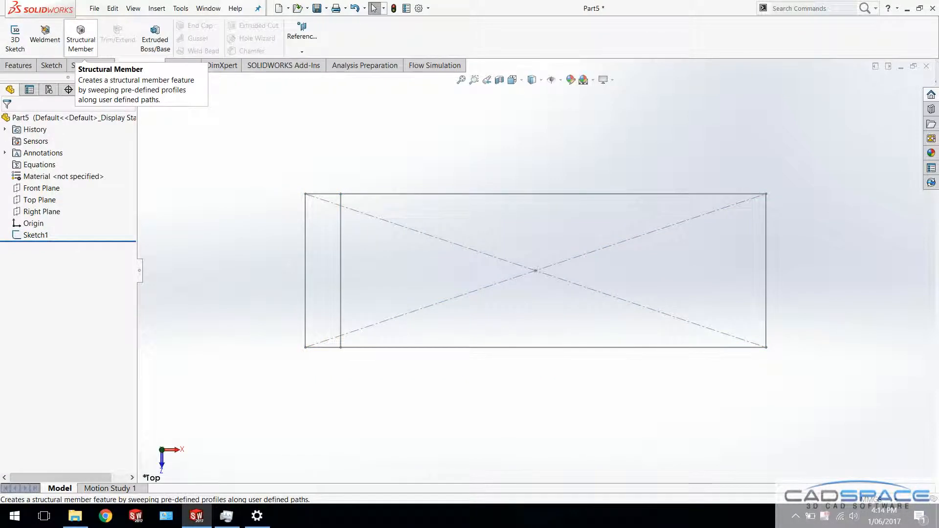
left_click(81, 36)
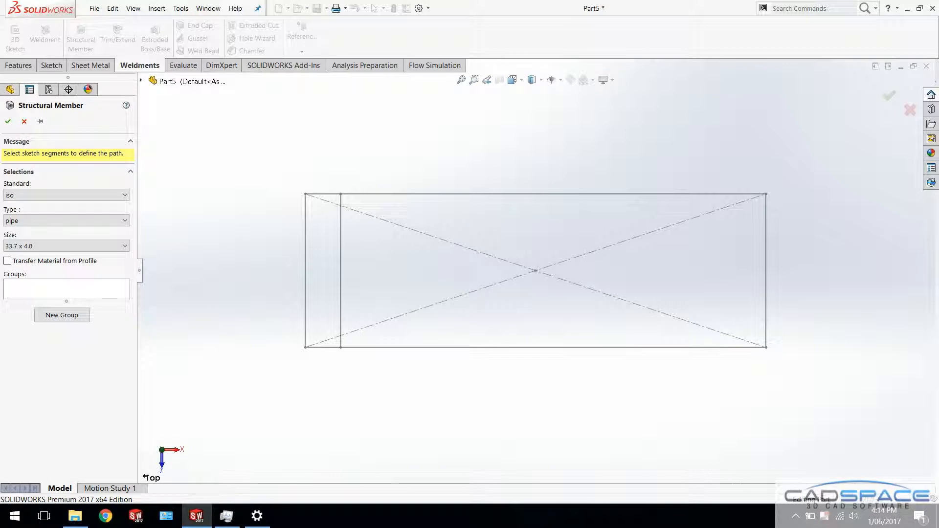
left_click(66, 195)
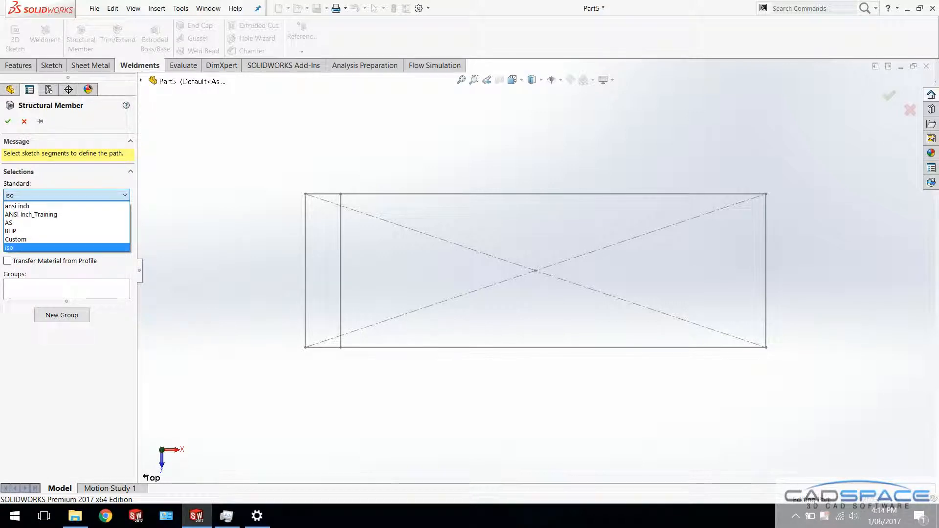
left_click(64, 247)
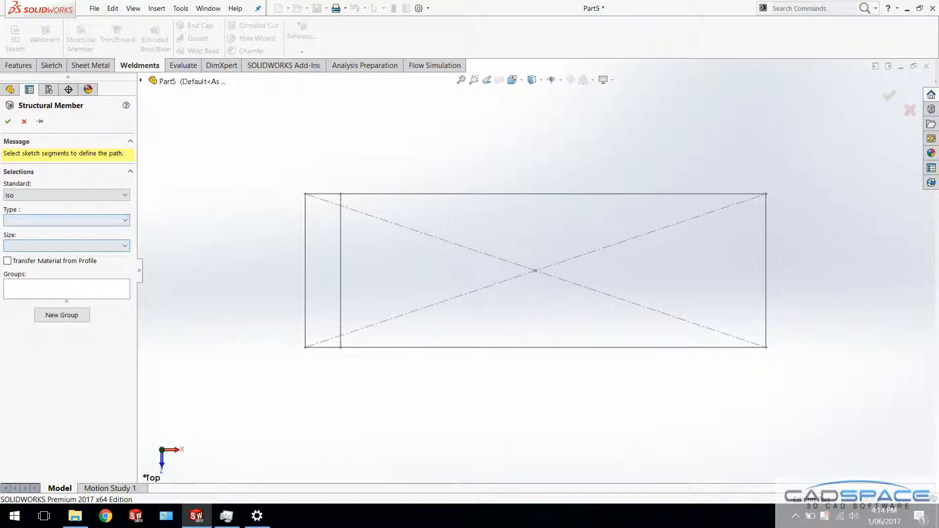
left_click(66, 220)
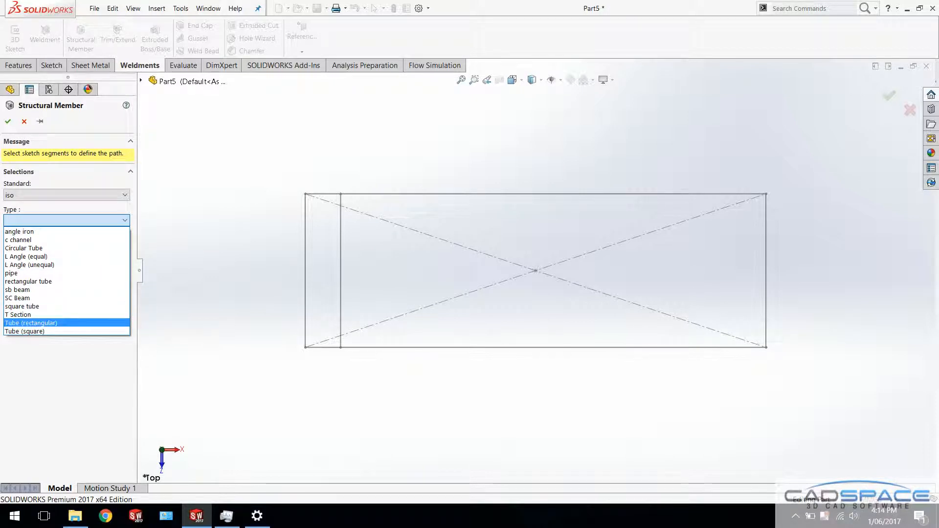
left_click(31, 323)
left_click(66, 244)
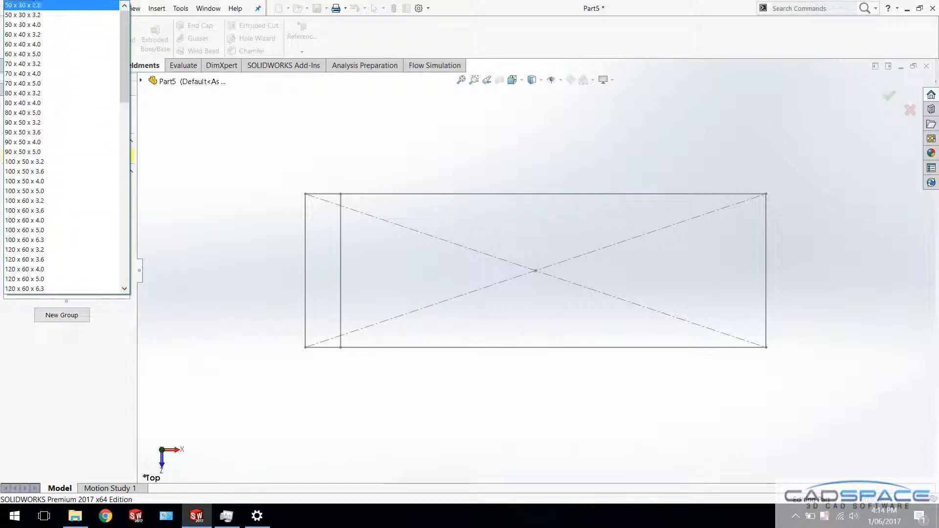
left_click(23, 5)
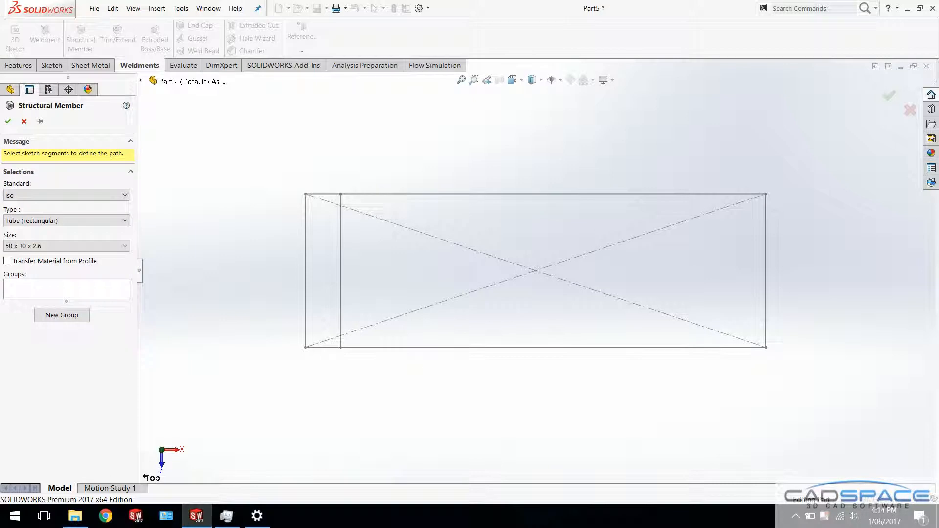
Select all four sides of the sketched rectangle as the path segments of the tube group
mouse_move(489, 372)
middle_mouse_down()
mouse_move(450, 293)
mouse_move(474, 337)
middle_mouse_up()
left_click(514, 334)
left_click(751, 318)
left_click(538, 203)
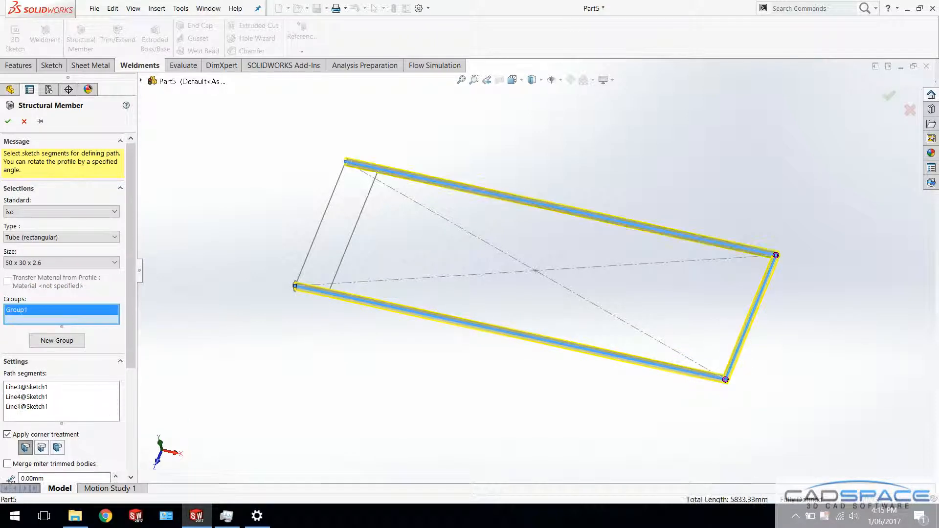
left_click(320, 224)
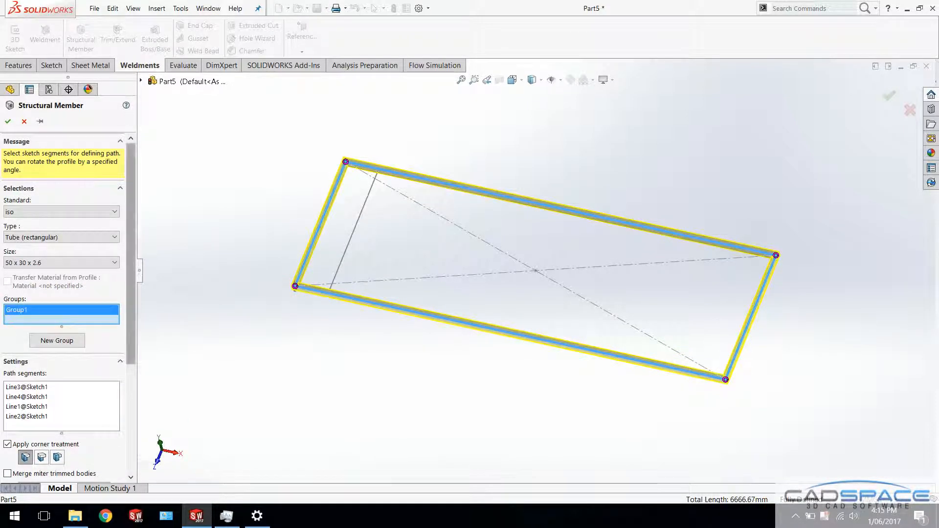
Compare the corner treatments at a frame corner, choose End Miter and create the rectangular tube frame
scroll(64, 308, "down", 5)
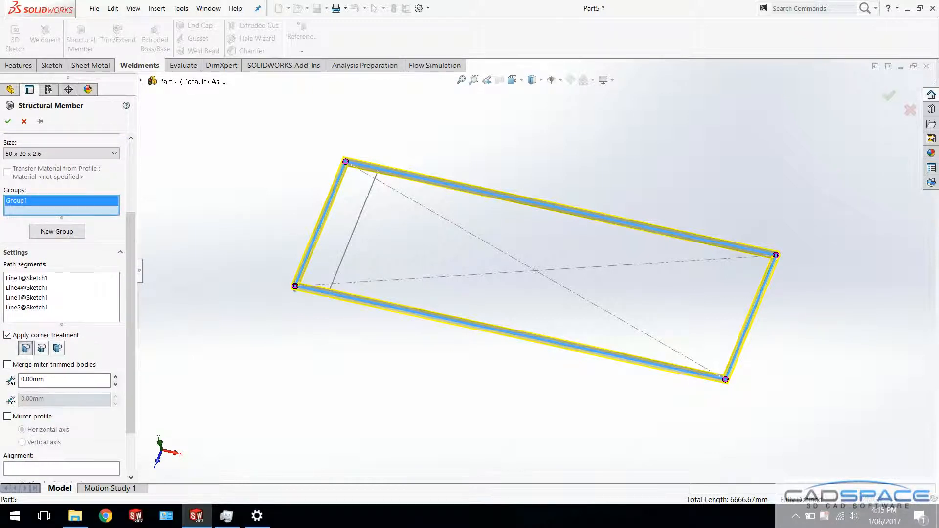
scroll(720, 377, "down", 6)
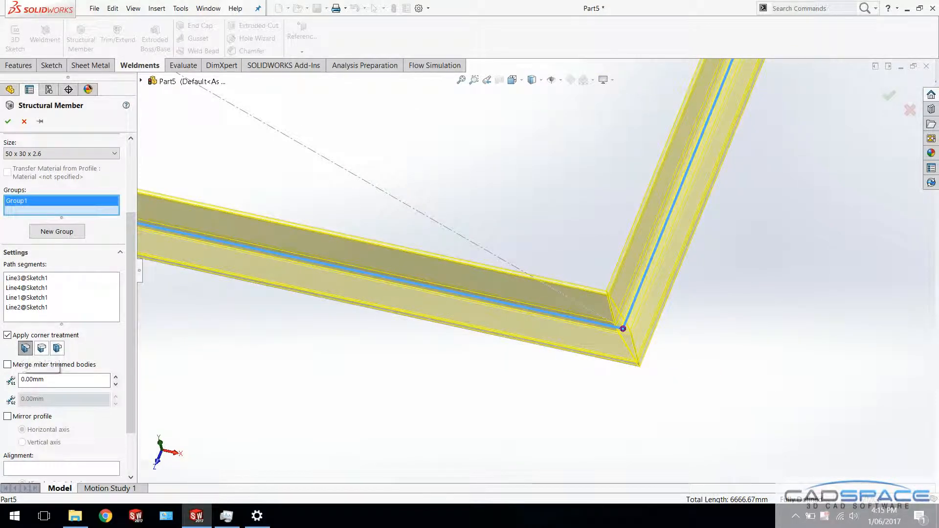
left_click(42, 348)
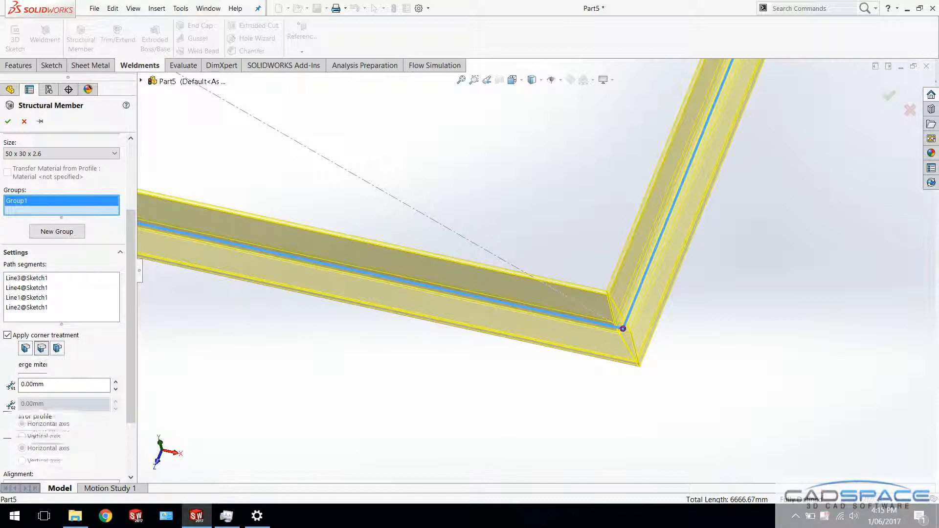
left_click(57, 348)
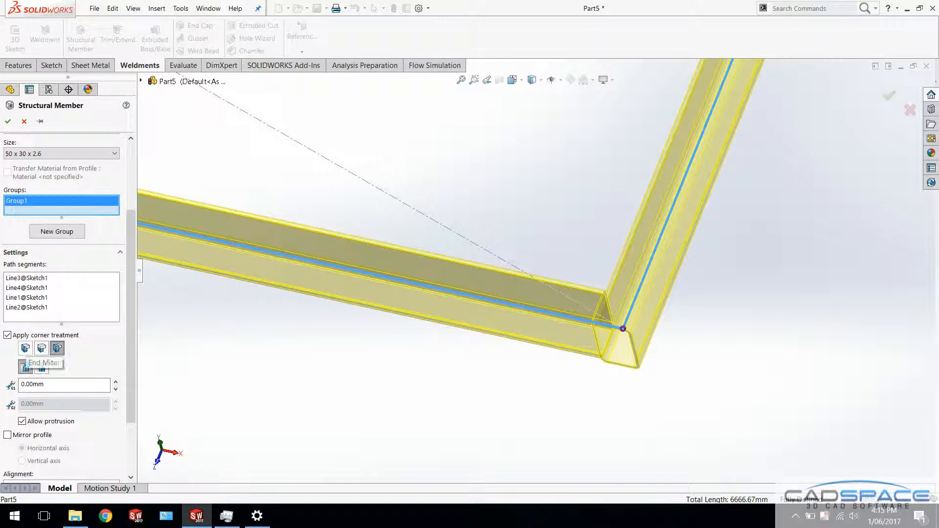
left_click(26, 348)
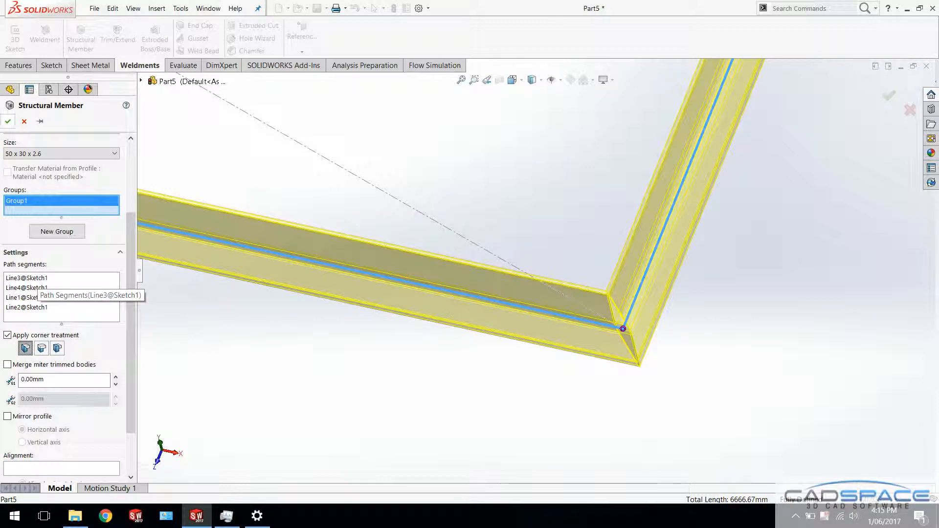
left_click(8, 121)
key("f")
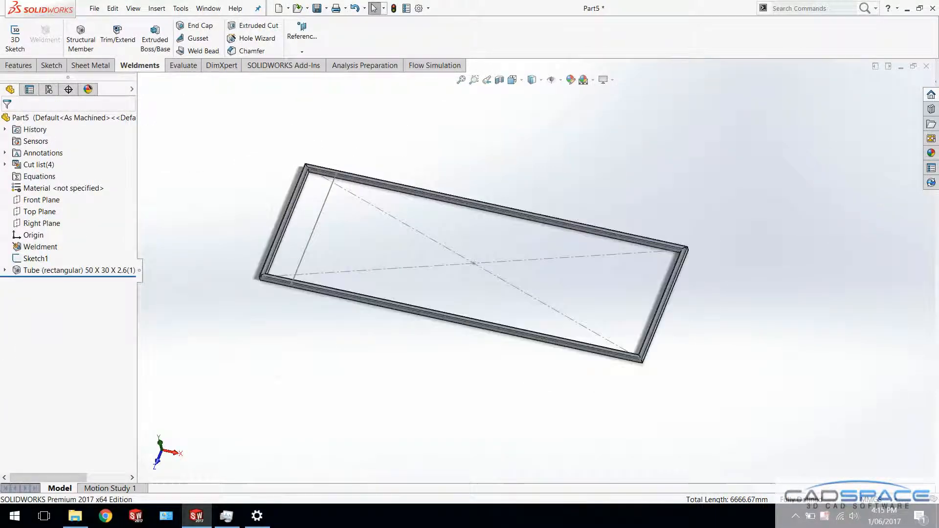
Start another structural member with the iso standard, type pipe, size 33.7 x 4.0
scroll(313, 97, "down", 2)
left_click(80, 39)
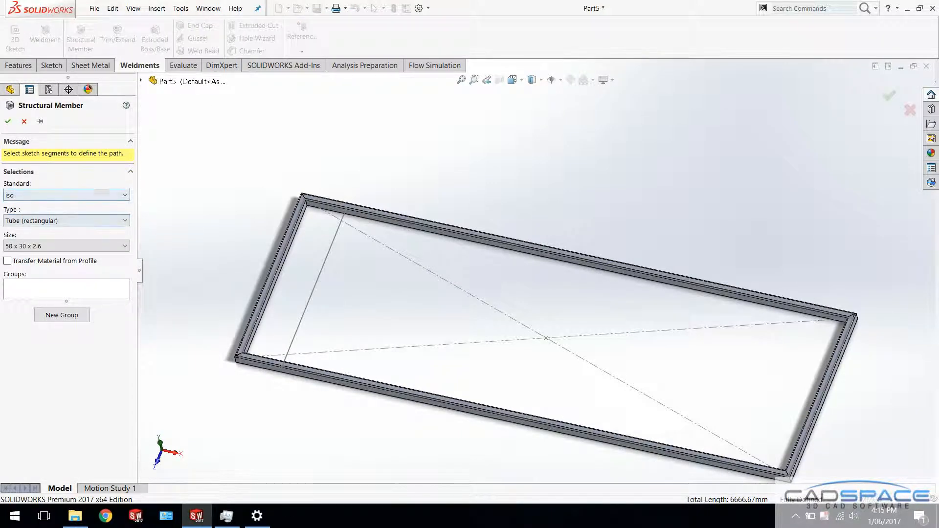
left_click(30, 221)
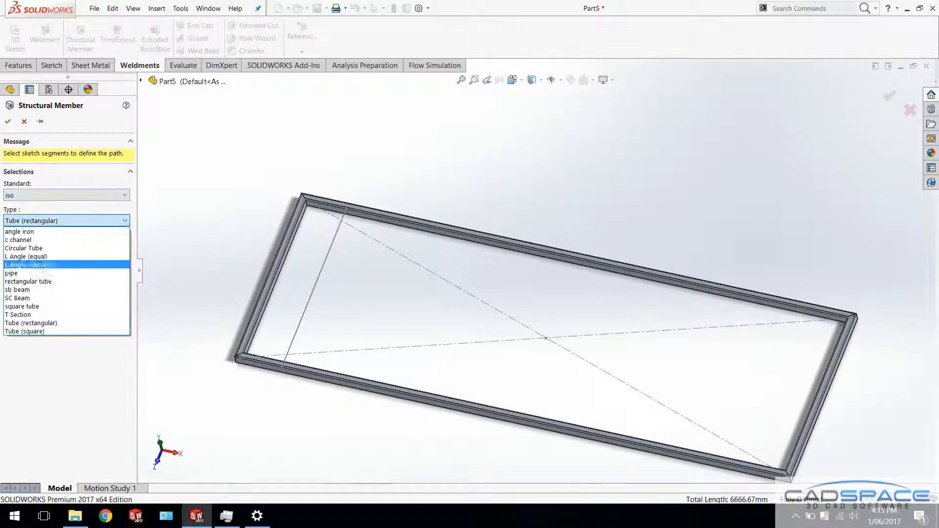
left_click(12, 273)
left_click(29, 246)
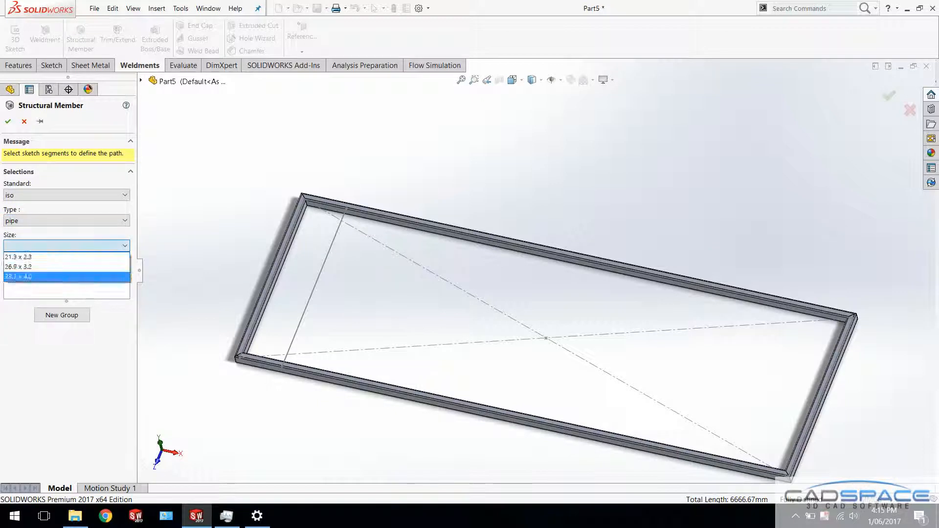
left_click(29, 277)
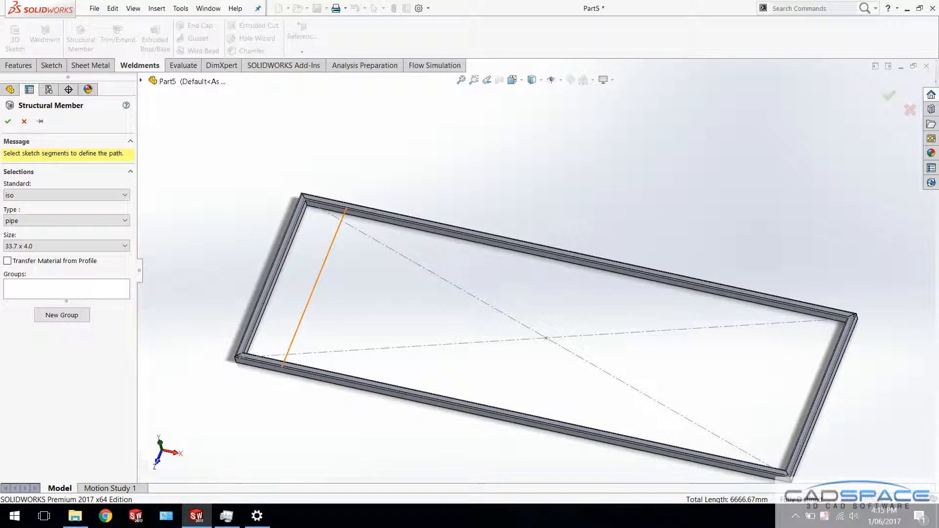
Create the pipe member along the inner cross line and inspect where its end meets the rectangular tube
left_click(315, 288)
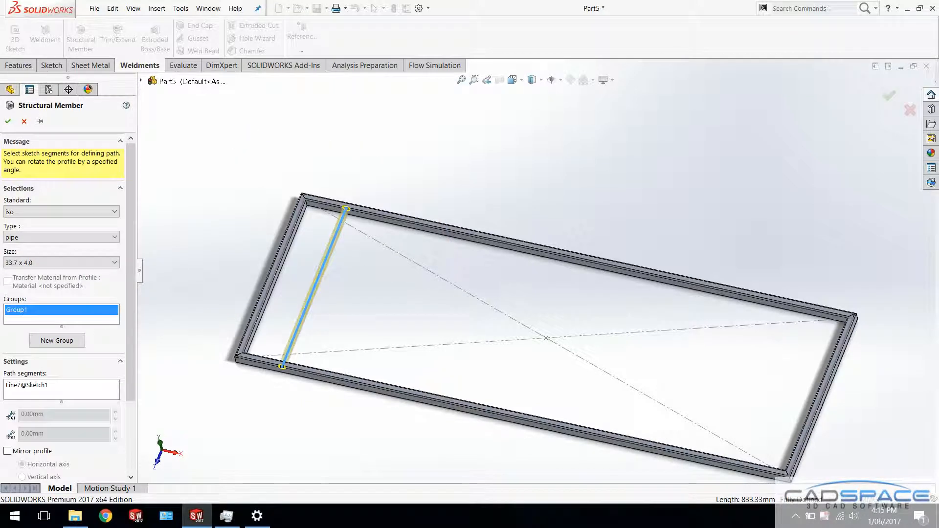
left_click(8, 121)
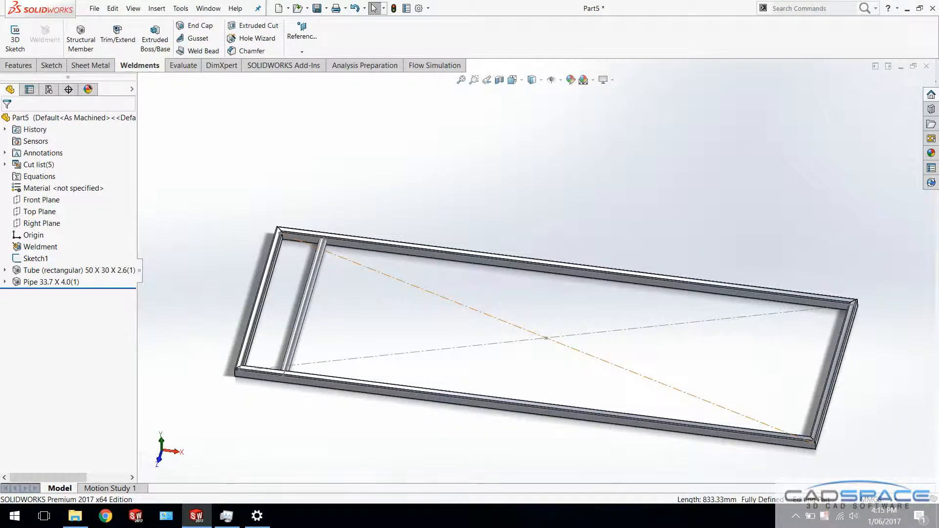
scroll(294, 224, "down", 5)
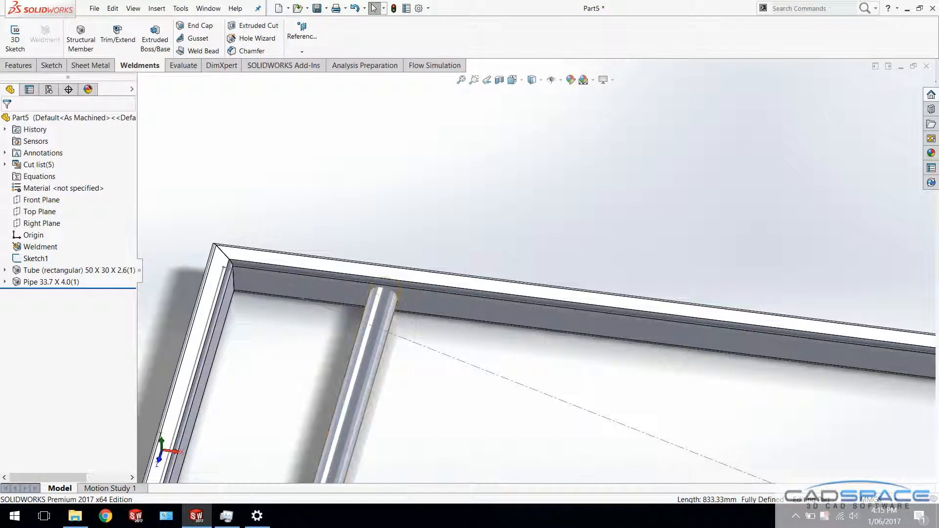
left_click(383, 378)
scroll(416, 264, "down", 3)
middle_click_drag(416, 264, 394, 299)
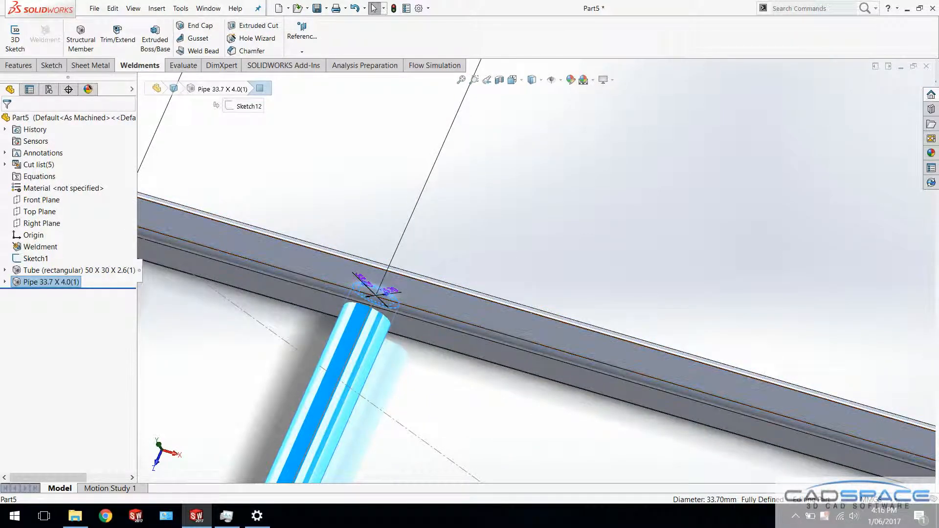
key("Escape")
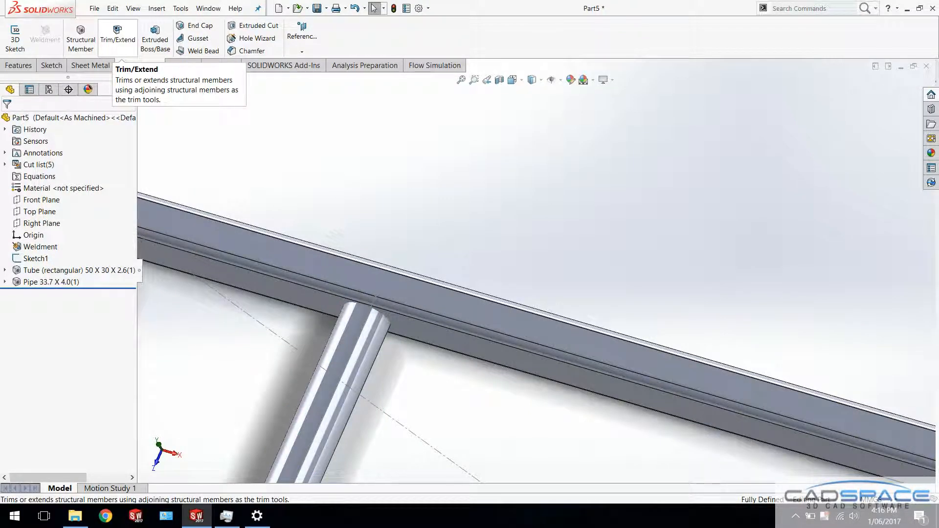
Start a Trim/Extend with the pipe as the body to trim and one long tube's inner face as the trimming boundary
left_click(117, 33)
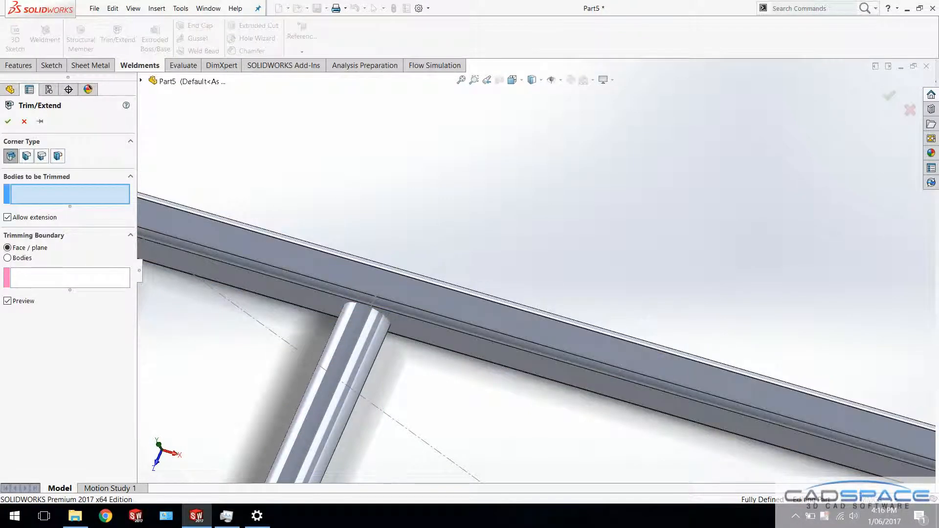
left_click(367, 313)
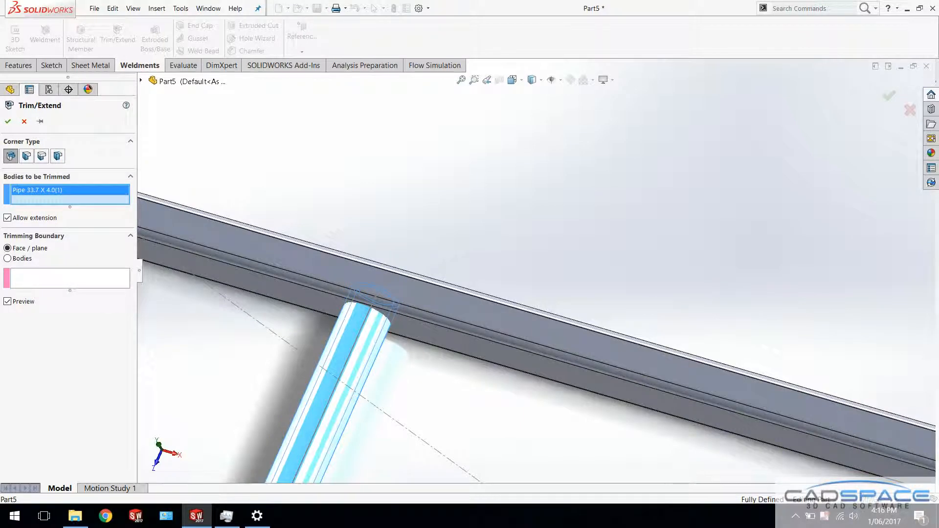
left_click(70, 279)
middle_click_drag(375, 338, 370, 305)
scroll(370, 306, "up", 3)
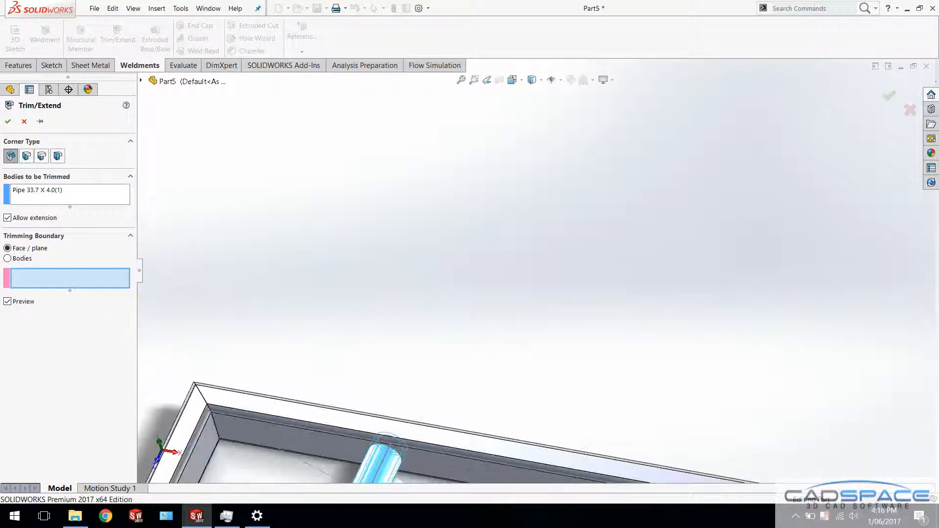
left_click(325, 442)
scroll(557, 281, "up", 10)
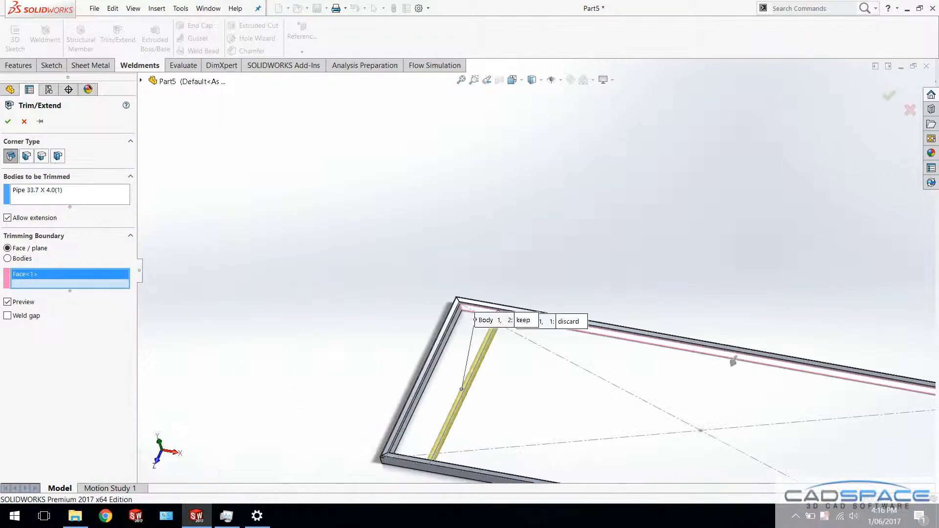
Add the opposite long tube's inner face as a second trimming boundary and trim both pipe ends
middle_click_drag(558, 281, 455, 274)
middle_click_drag(649, 333, 673, 345)
scroll(612, 295, "down", 10)
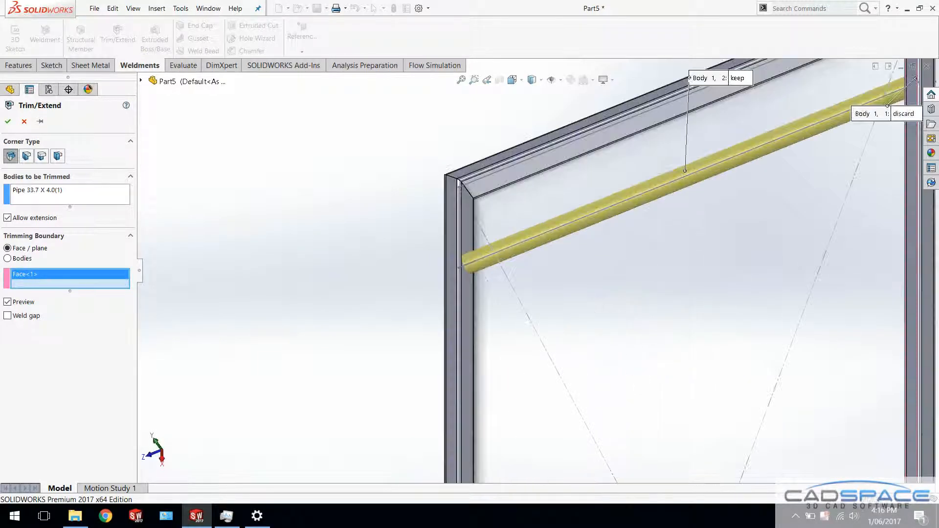
left_click(421, 282)
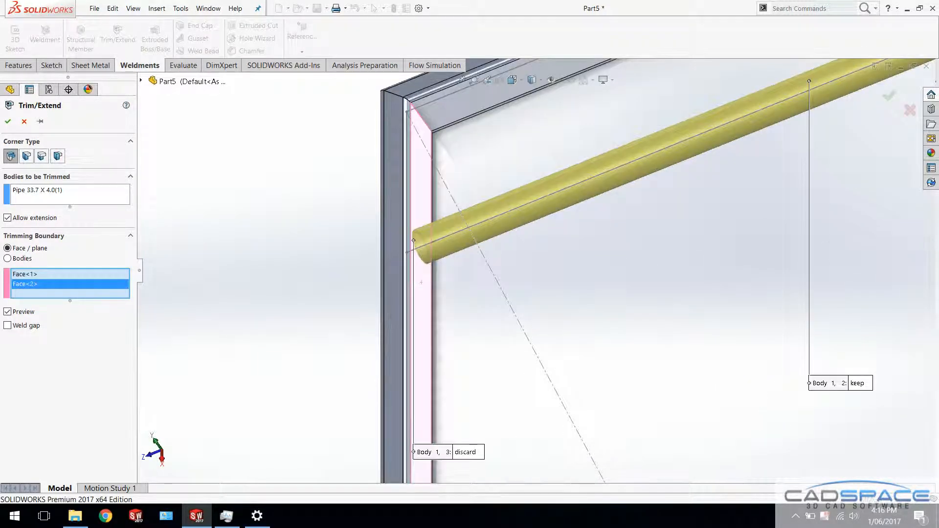
scroll(534, 269, "up", 4)
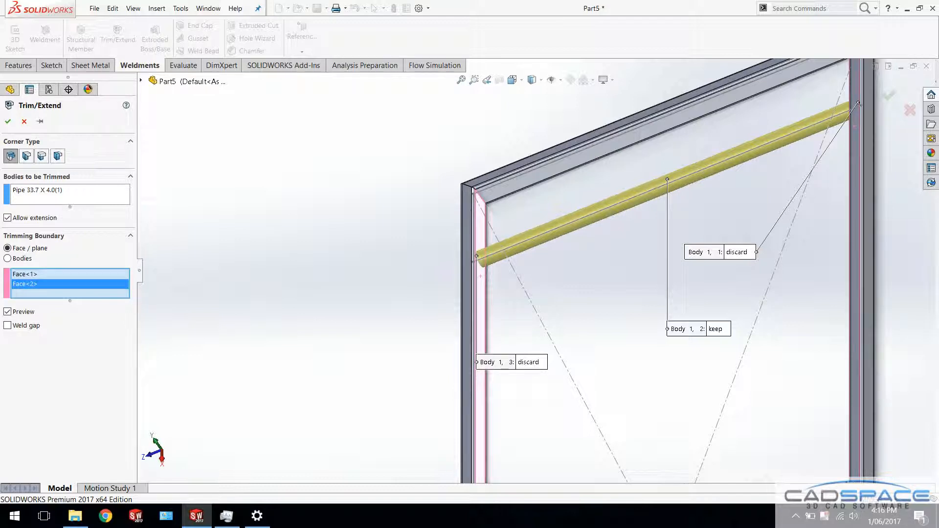
left_click(8, 121)
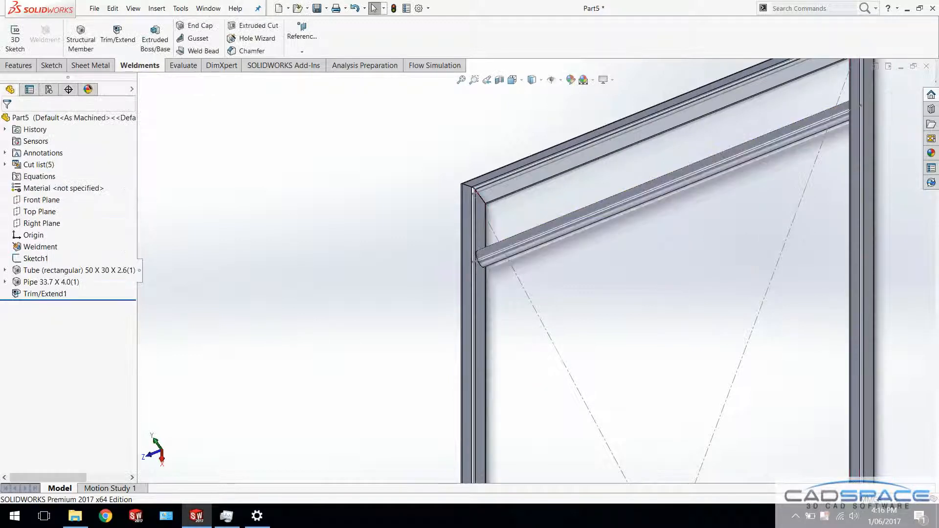
Show the feature dimensions of the whole frame in the model
middle_click_drag(509, 294, 592, 262)
scroll(592, 261, "up", 4)
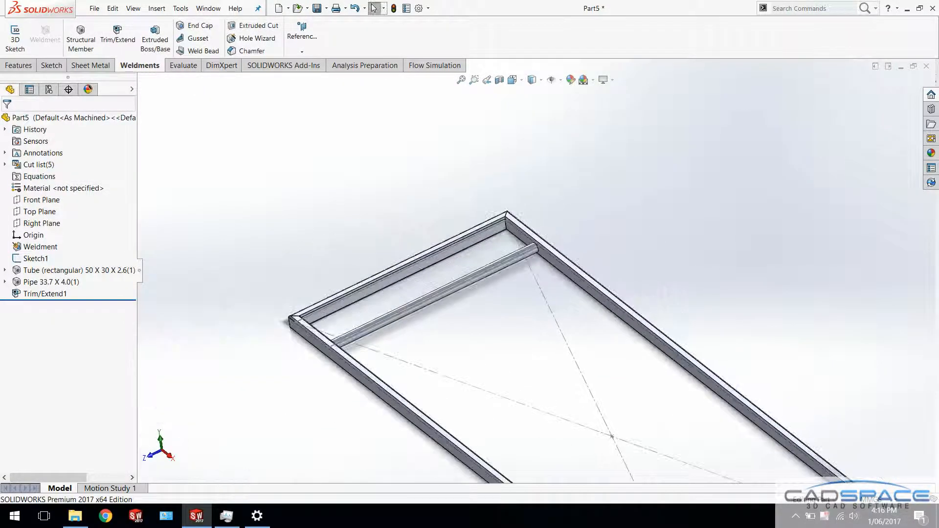
right_click(45, 155)
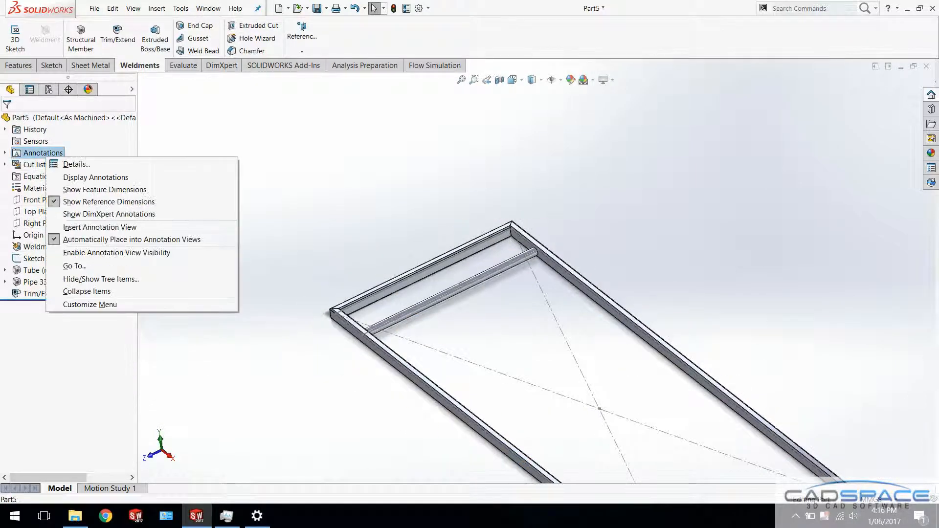
left_click(104, 190)
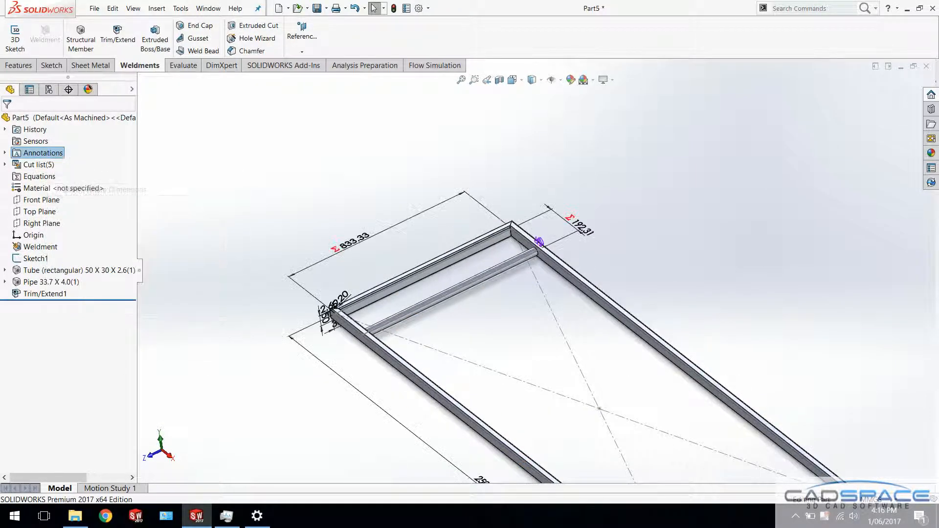
scroll(533, 266, "up", 1)
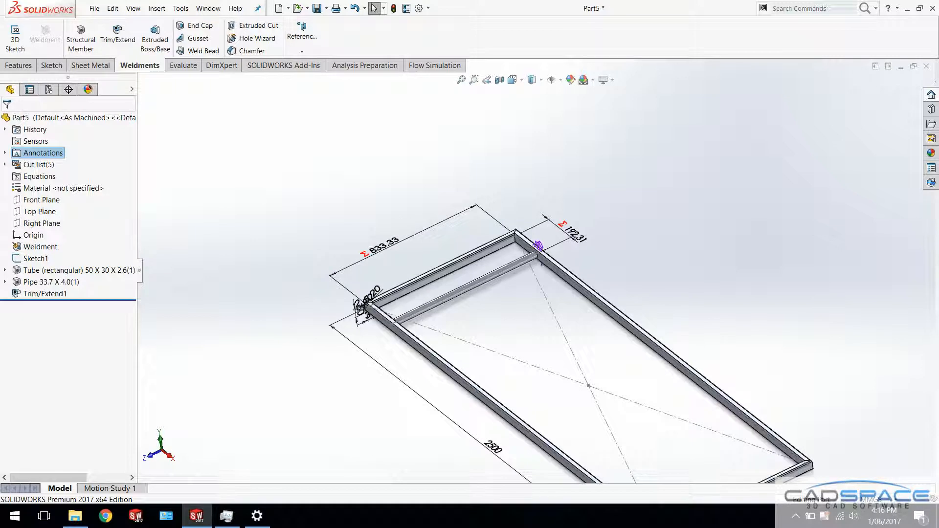
scroll(538, 273, "up", 2)
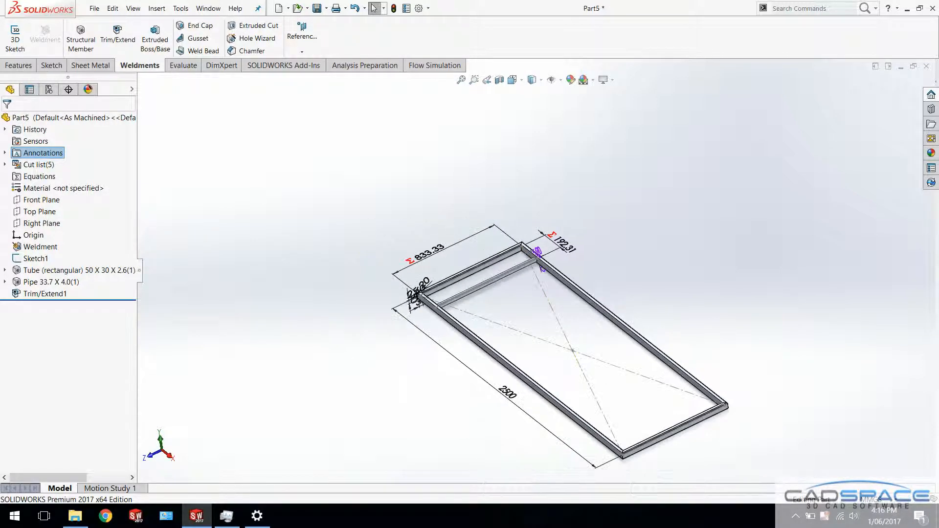
Start a linear pattern with the long tube's inner edge as Direction 1
left_click(19, 65)
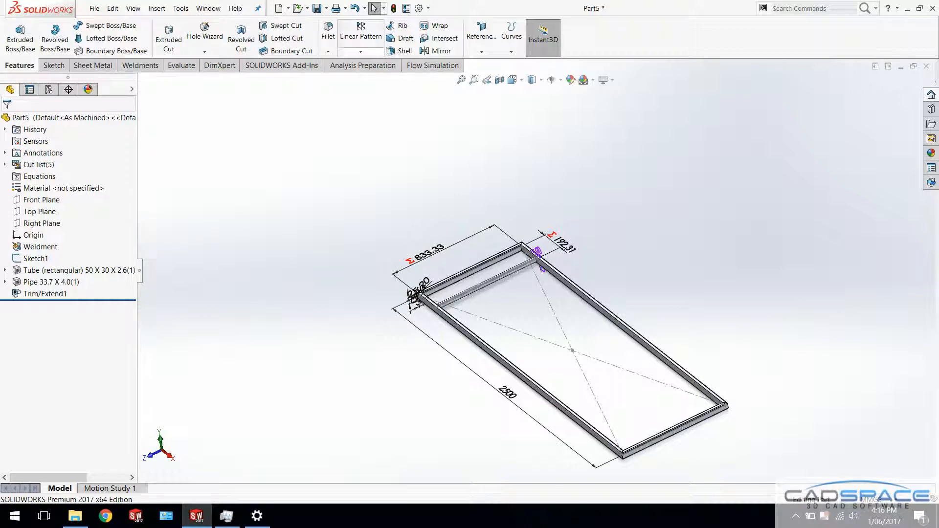
left_click(361, 32)
scroll(574, 320, "down", 5)
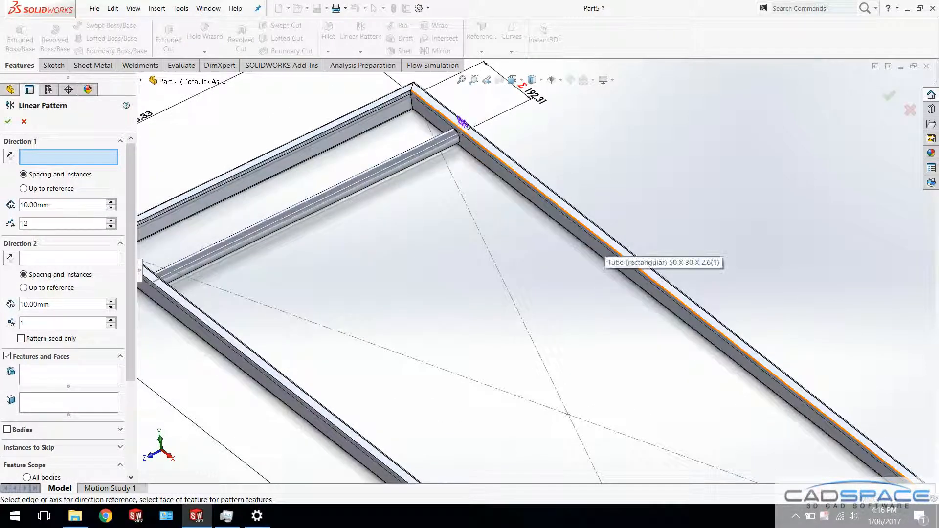
left_click(606, 241)
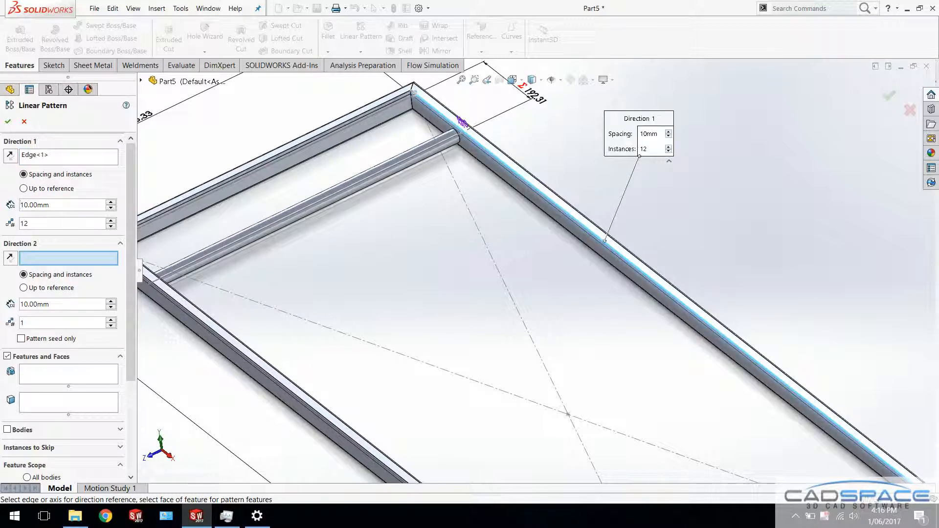
Link the Direction 1 spacing by equation to the pipe's offset dimension, "D3@Sketch1"
left_click(73, 205)
double_click(73, 205)
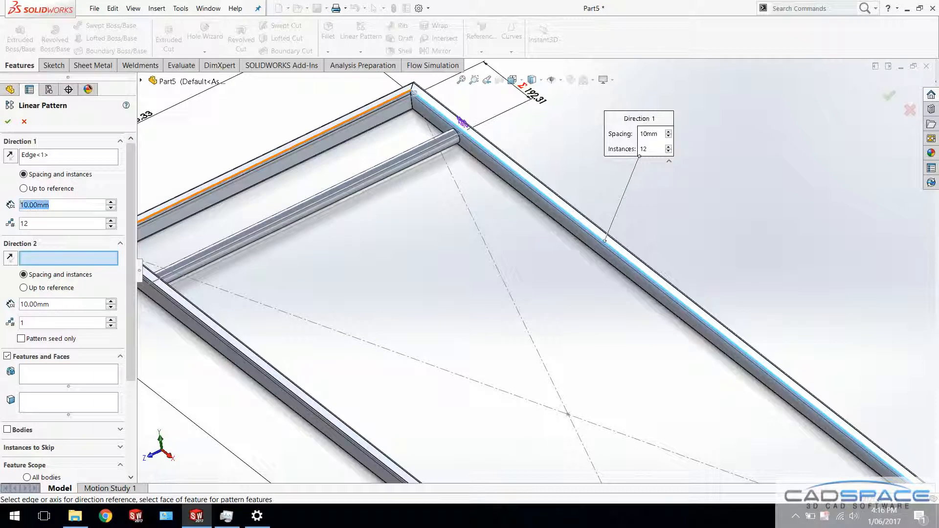
type("=")
mouse_move(66, 218)
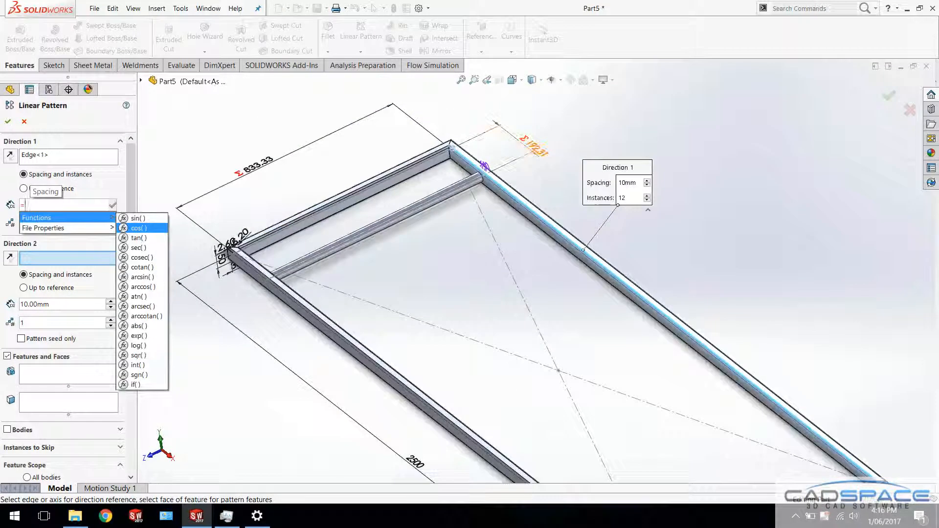
left_click(536, 155)
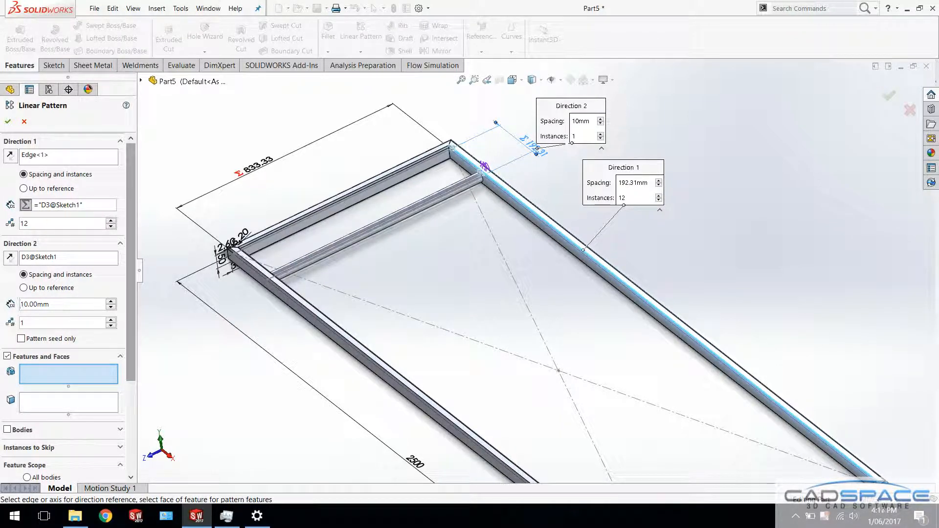
Pattern the trimmed pipe as a body with 12 instances along the frame
scroll(69, 294, "down", 3)
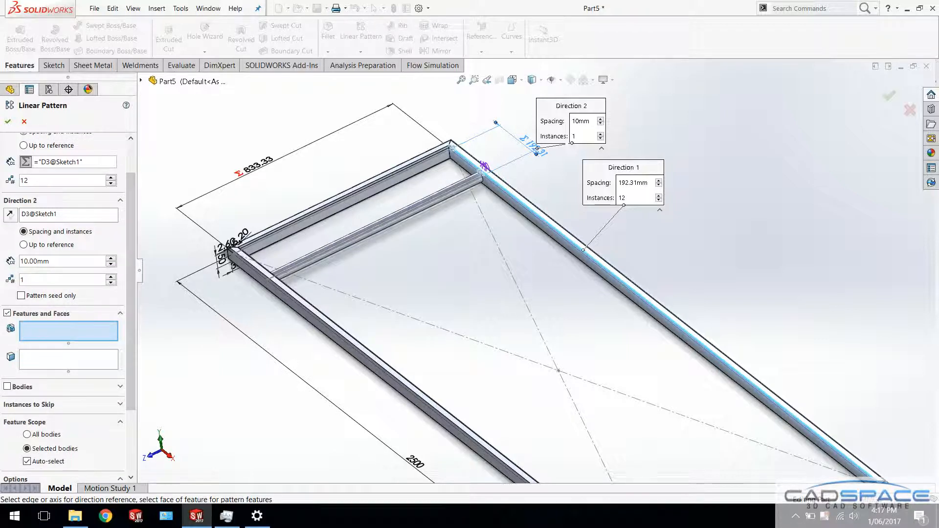
left_click(120, 386)
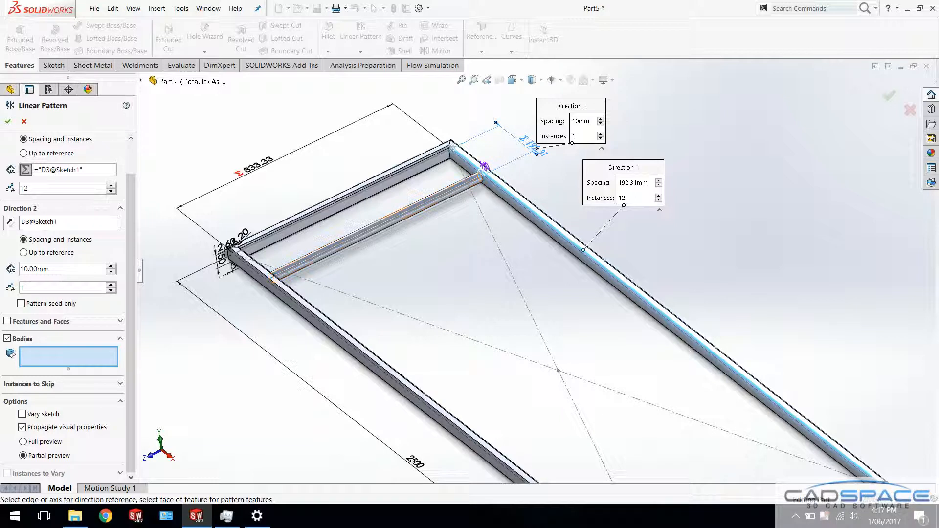
scroll(333, 244, "down", 5)
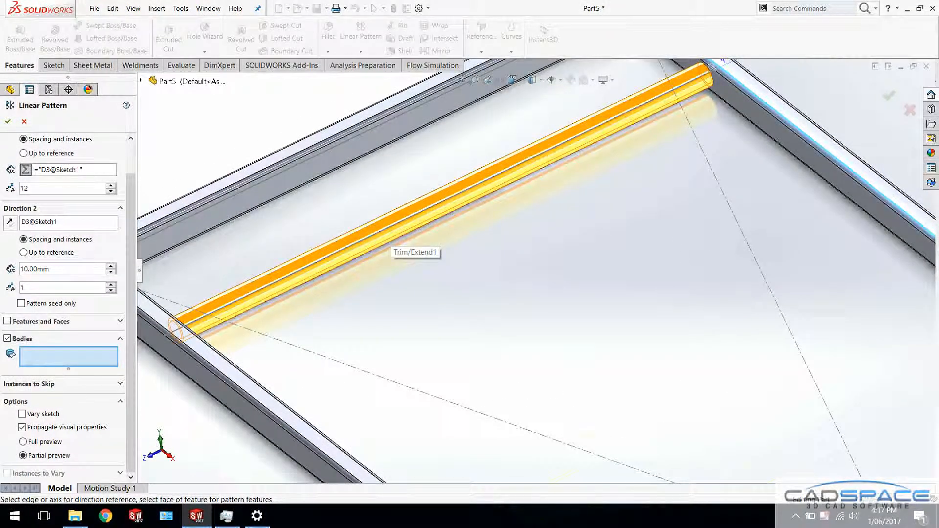
left_click(384, 237)
scroll(384, 237, "up", 7)
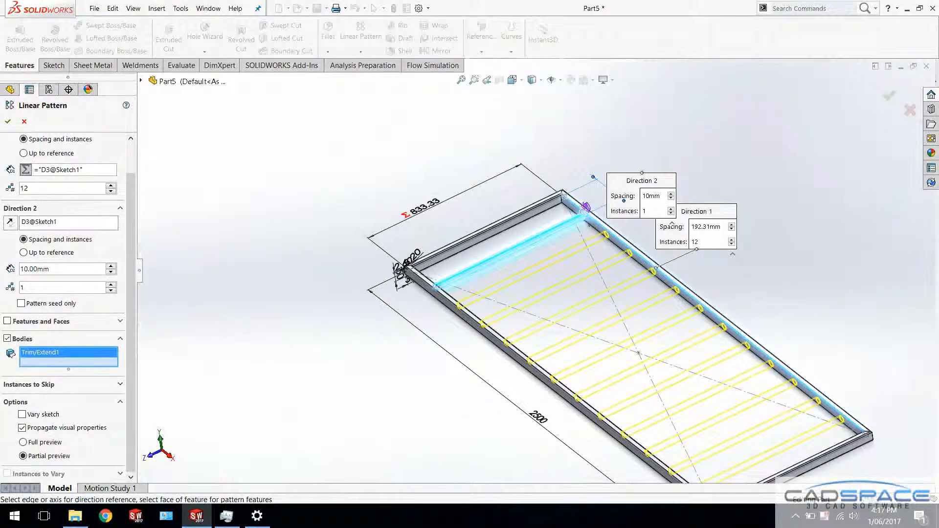
left_click(8, 121)
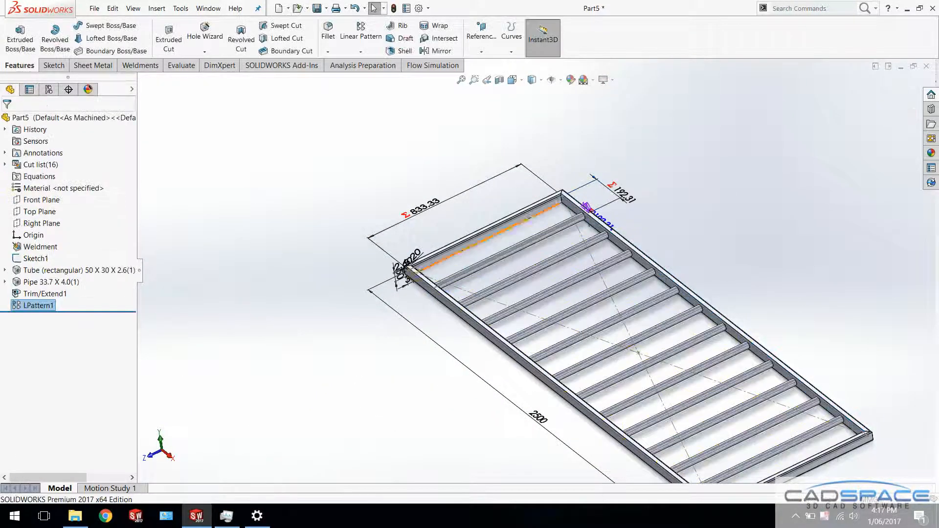
Make a drawing from the part with the CADspace A3 template, saving the part as Weldment Structure on the Desktop
scroll(534, 271, "up", 1)
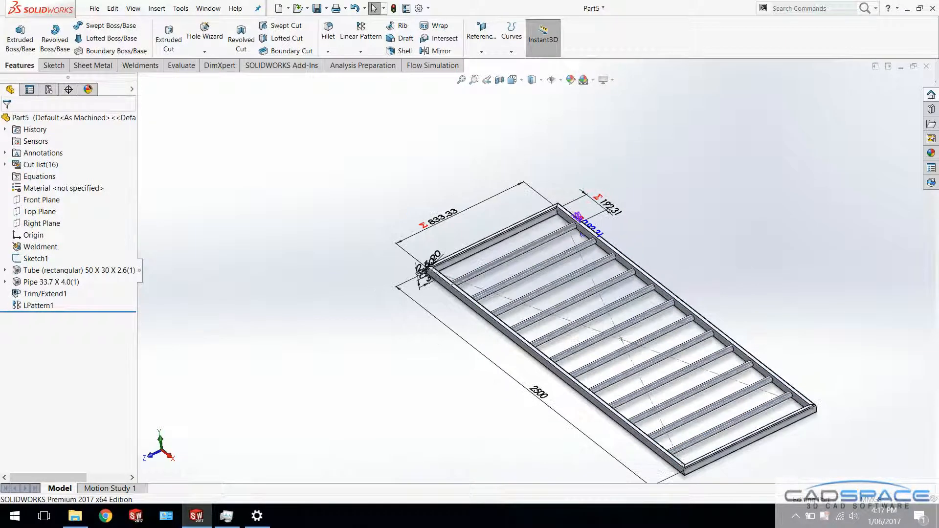
middle_click_drag(609, 338, 578, 284, "ctrl")
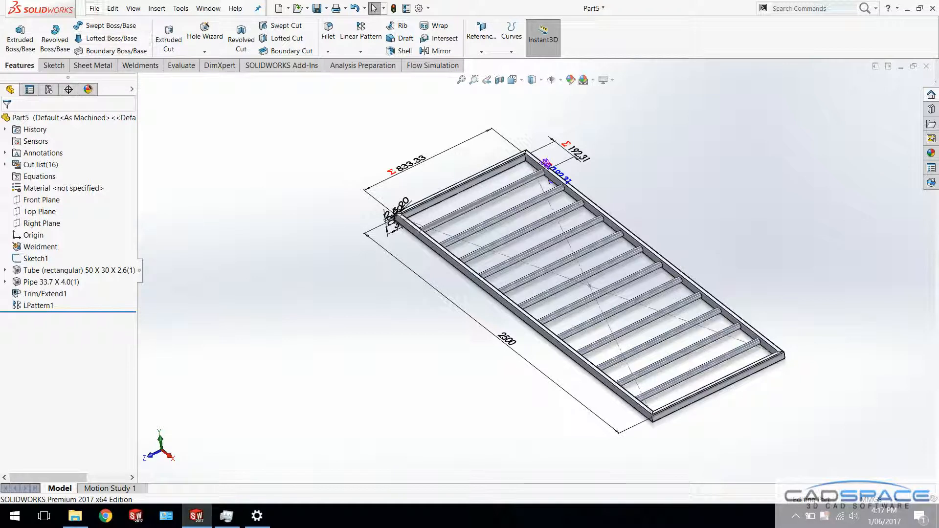
left_click(94, 8)
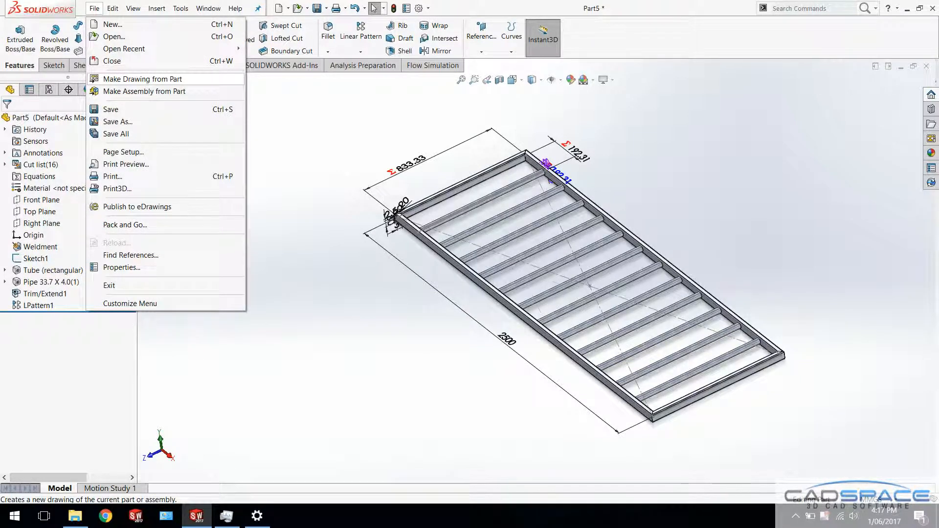
left_click(141, 79)
left_click(484, 269)
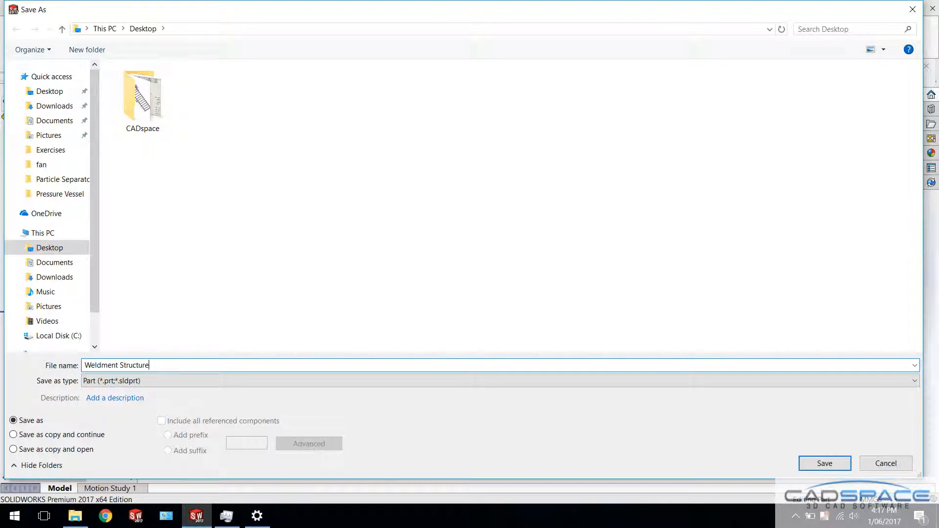
key("Return")
left_click(200, 194)
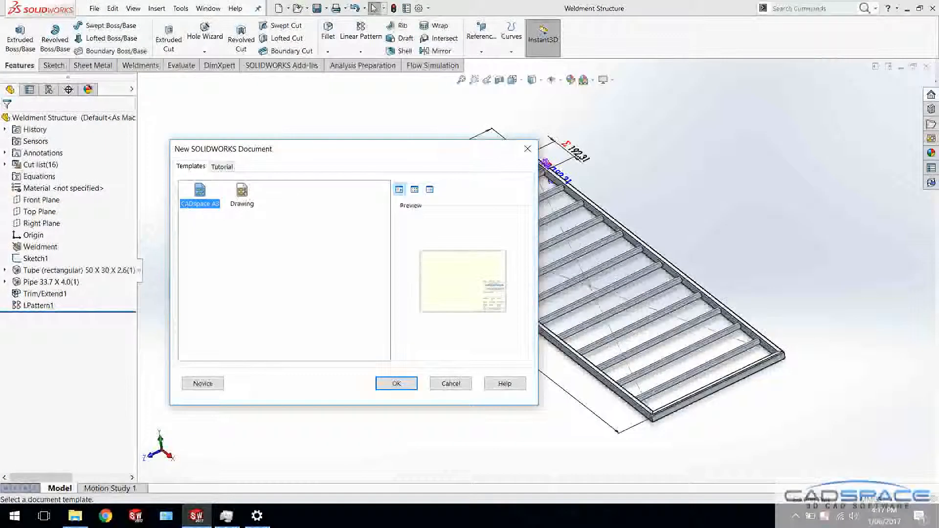
left_click(397, 384)
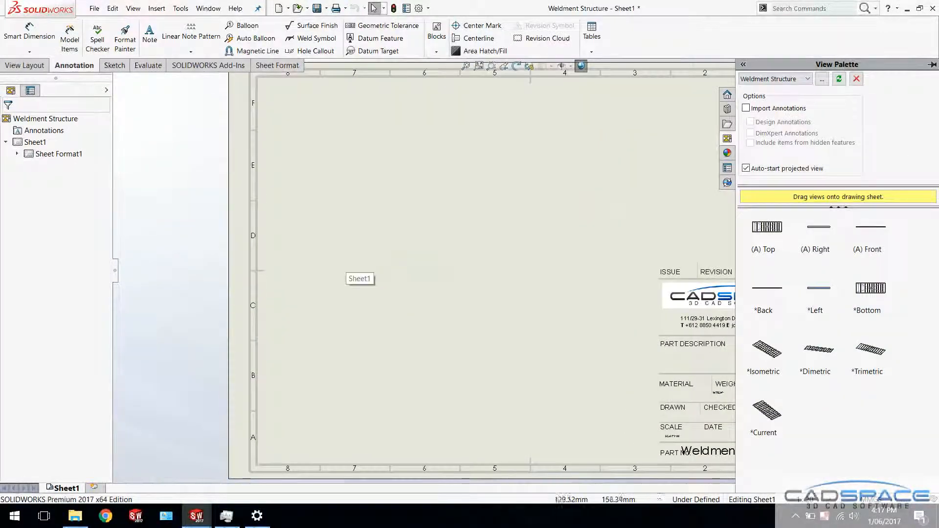
Insert the standard three views of Weldment Structure, then shift the front view right and bring the top view down closer to it
left_click(27, 65)
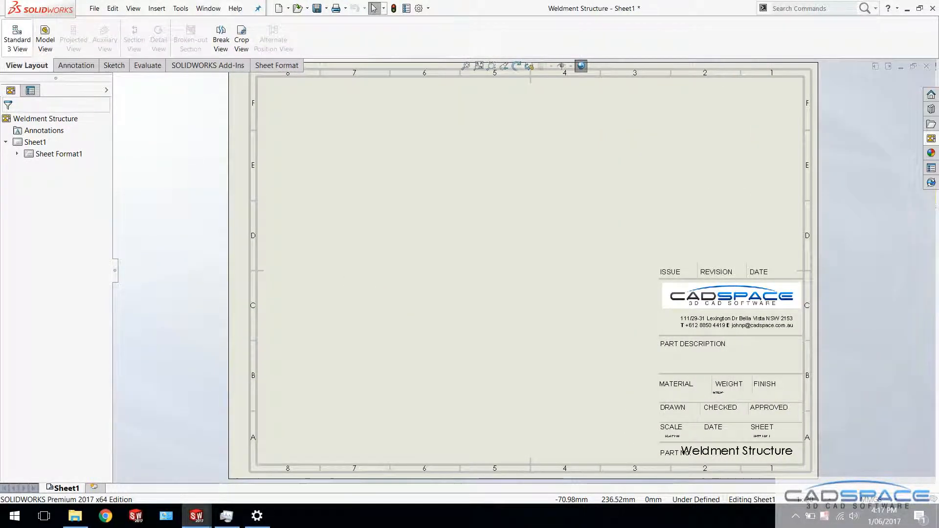
left_click(17, 37)
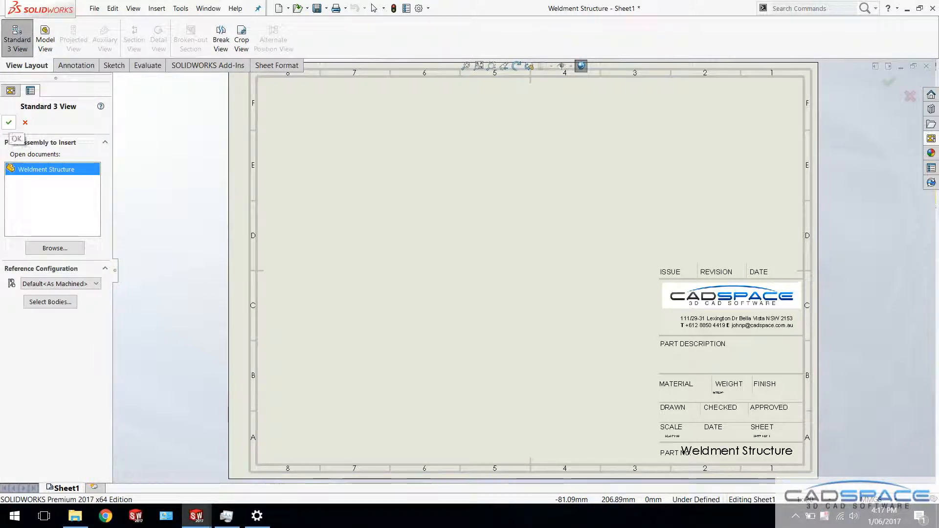
left_click(9, 122)
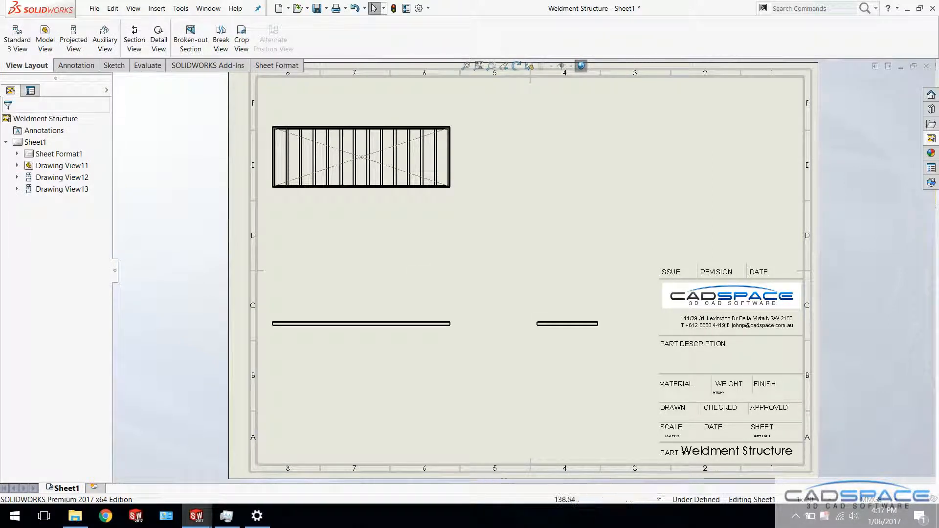
mouse_move(410, 324)
left_mouse_down()
mouse_move(454, 329)
mouse_move(437, 316)
mouse_move(449, 318)
left_mouse_up()
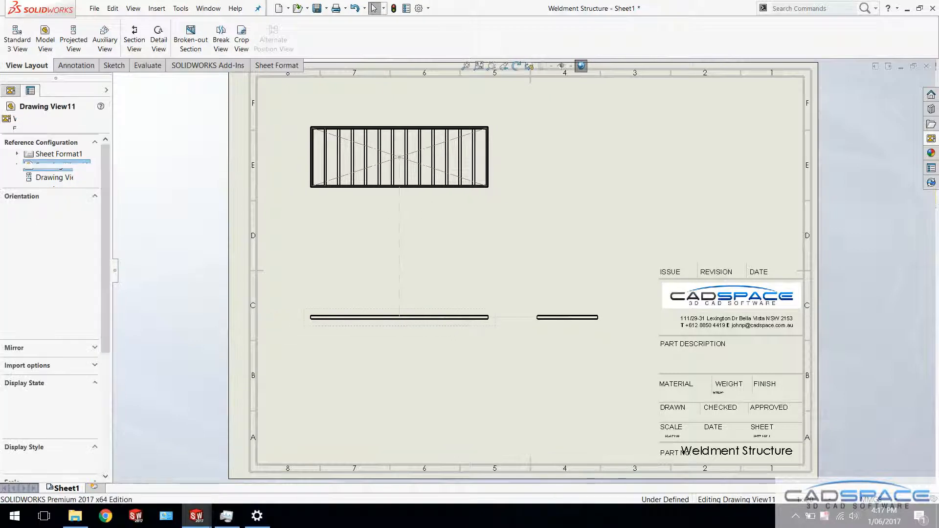
left_click_drag(436, 194, 436, 268)
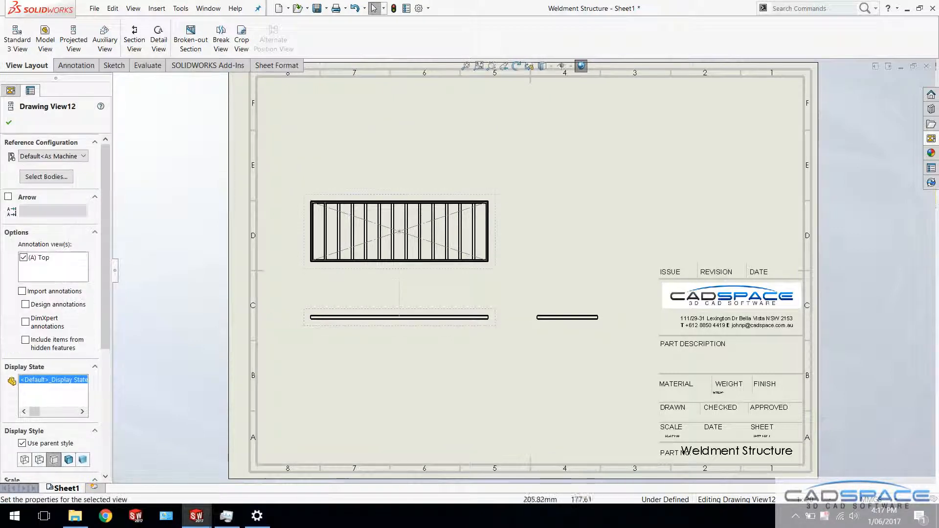
left_click(262, 258)
Dimension the horizontal spacing between the left frame tube's centreline and the first inner pipe's centreline above the top view
scroll(258, 257, "down", 2)
scroll(267, 195, "down", 2)
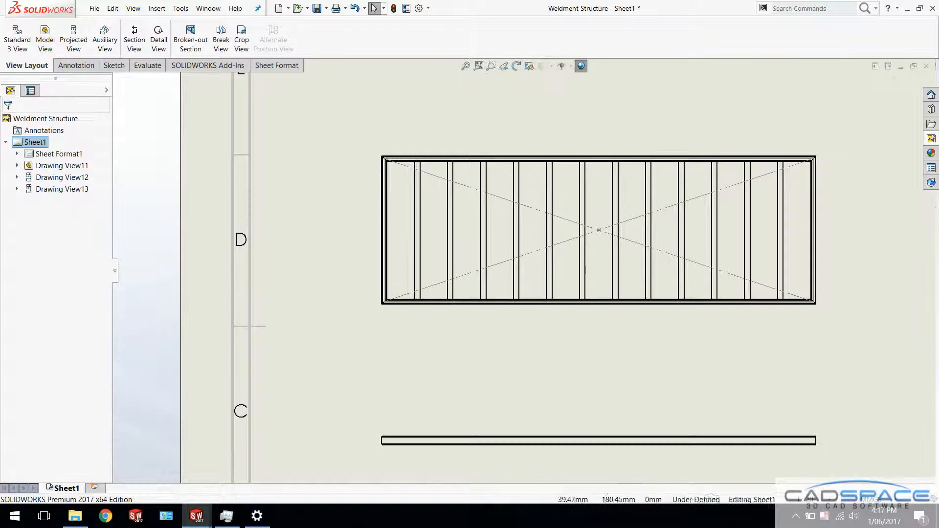
right_click_drag(323, 196, 328, 152)
scroll(345, 137, "down", 5)
left_click(501, 263)
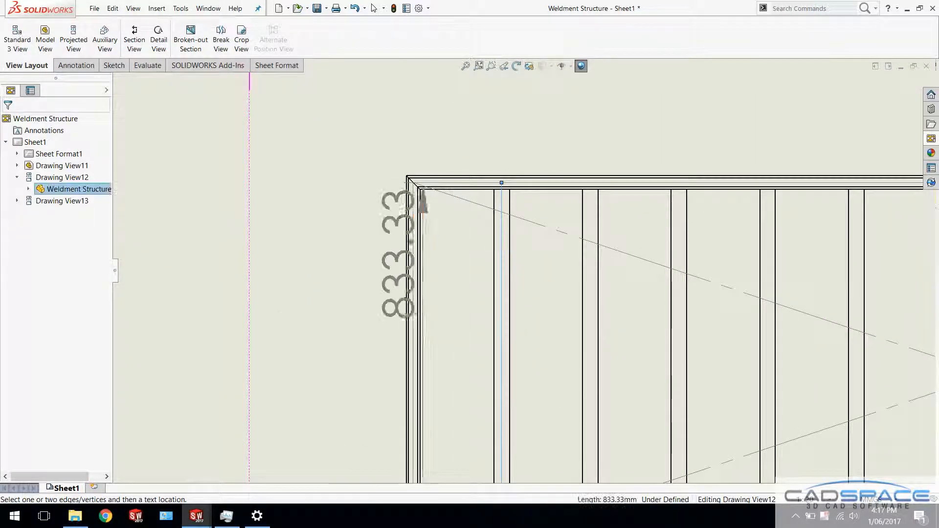
left_click(414, 260)
left_click(458, 117)
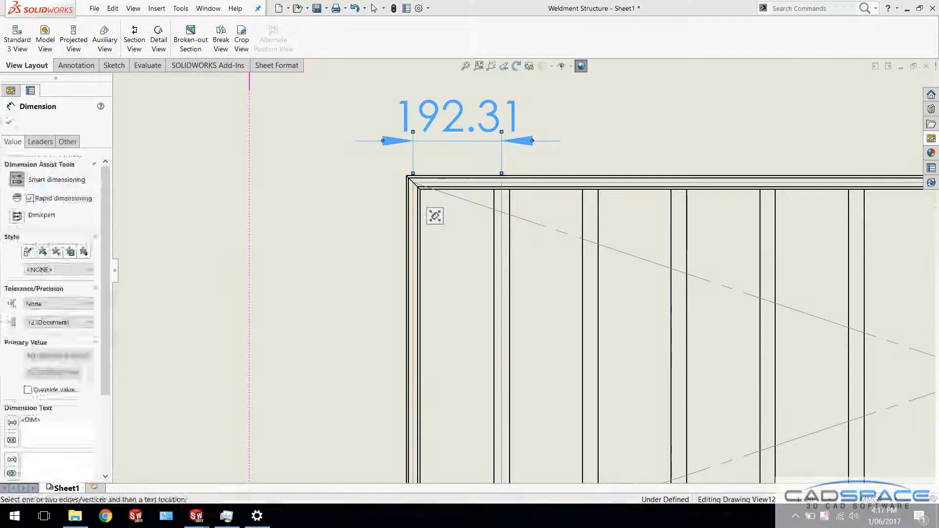
Dimension the frame's centreline width beside the top view and its overall centreline length below the view
left_click(413, 252)
left_click(340, 271)
middle_click_drag(372, 367, 318, 88)
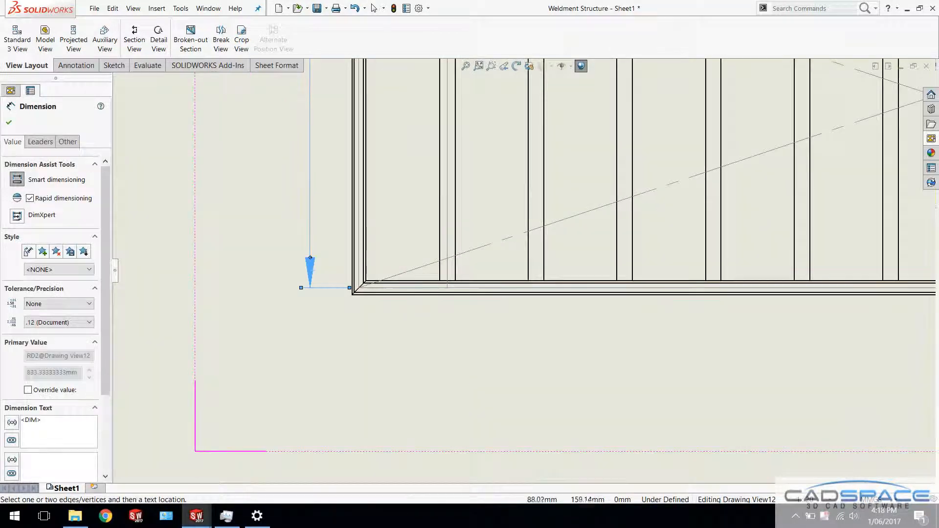
left_click(648, 287)
left_click(648, 288)
scroll(648, 289, "up", 7)
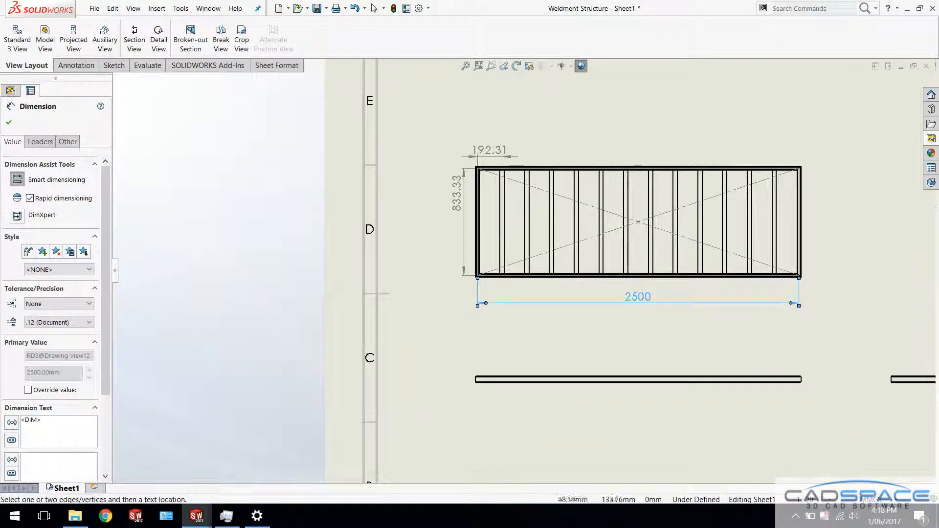
left_click(374, 7)
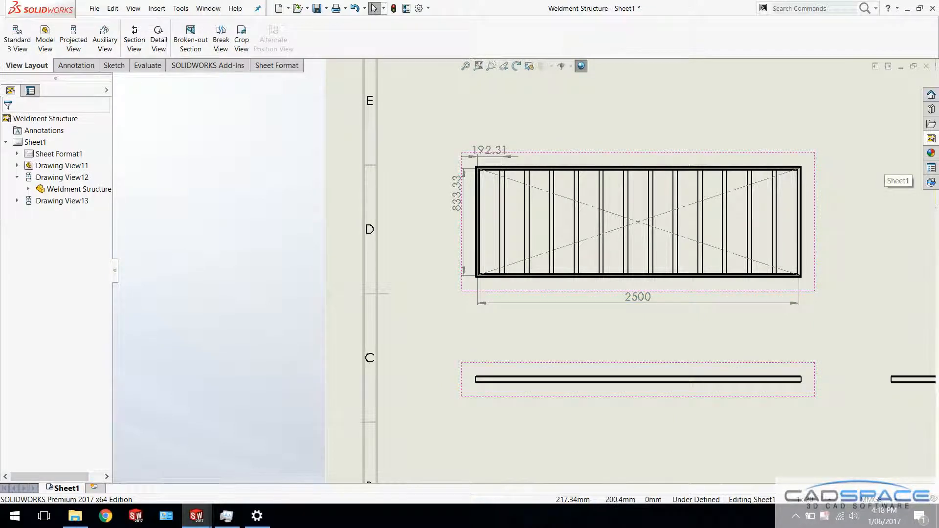
Place an isometric view in the sheet's upper right area and display it as Shaded With Edges
left_click(931, 138)
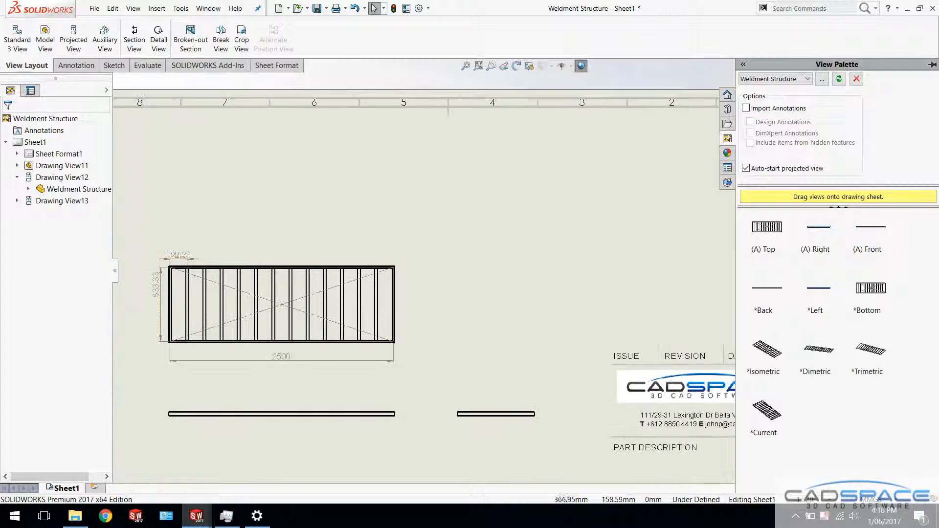
mouse_move(768, 350)
left_mouse_down()
mouse_move(725, 230)
mouse_move(661, 247)
left_mouse_up()
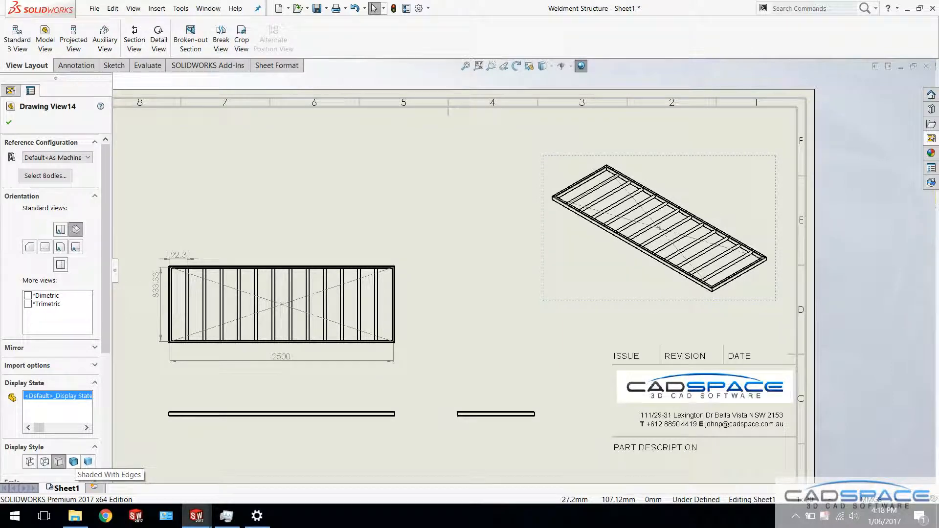
left_click(73, 461)
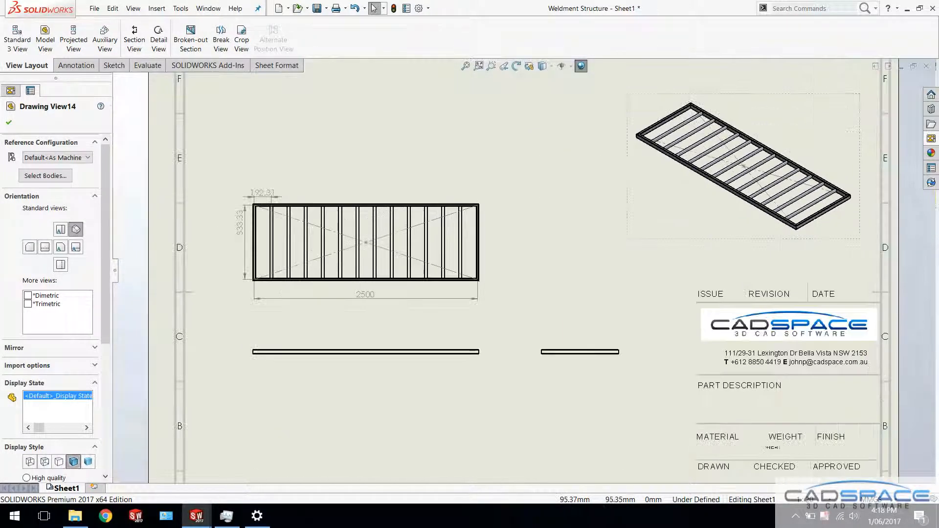
Set the front view's display style to Hidden Lines Visible
scroll(280, 380, "down", 1)
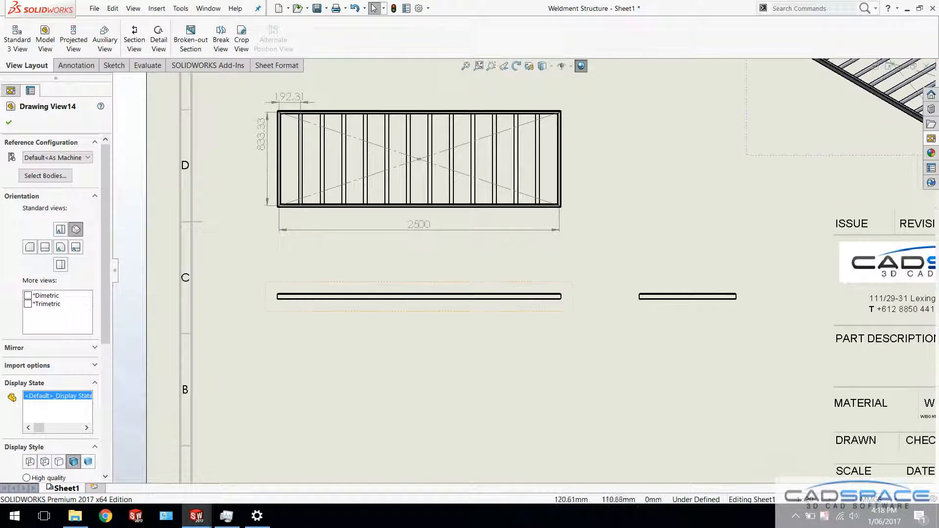
left_click(425, 307)
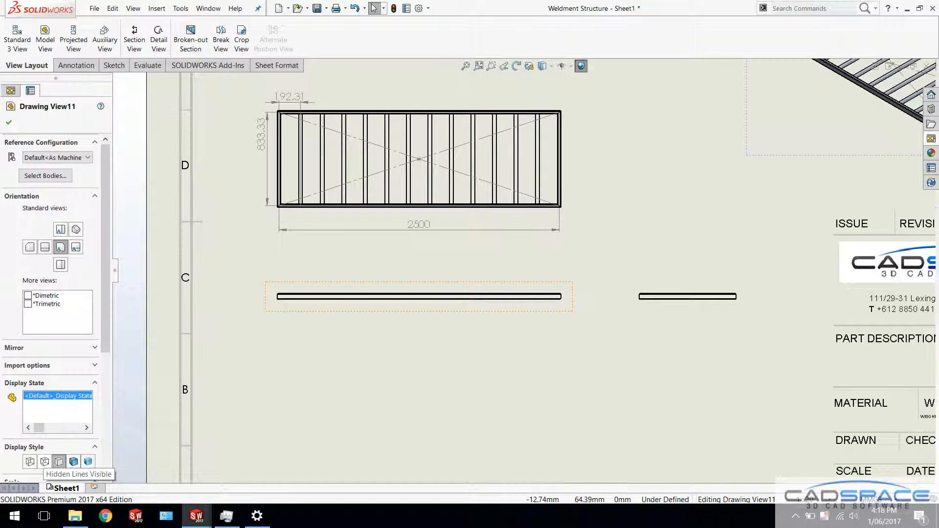
left_click(45, 462)
scroll(519, 300, "down", 5)
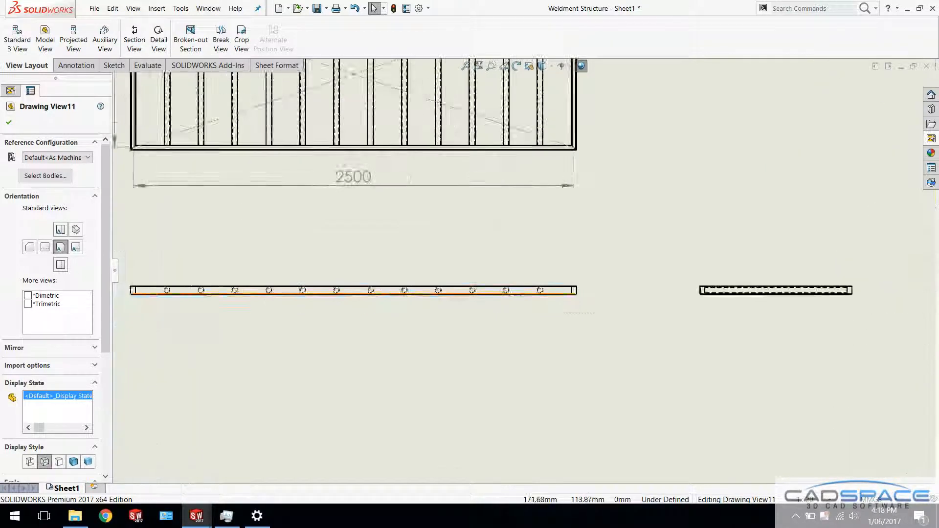
scroll(482, 292, "down", 3)
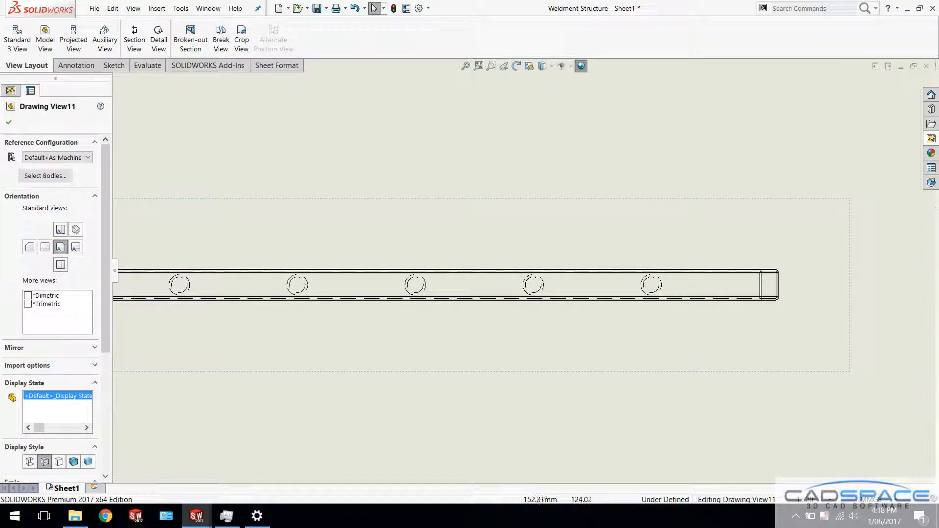
left_click(382, 153)
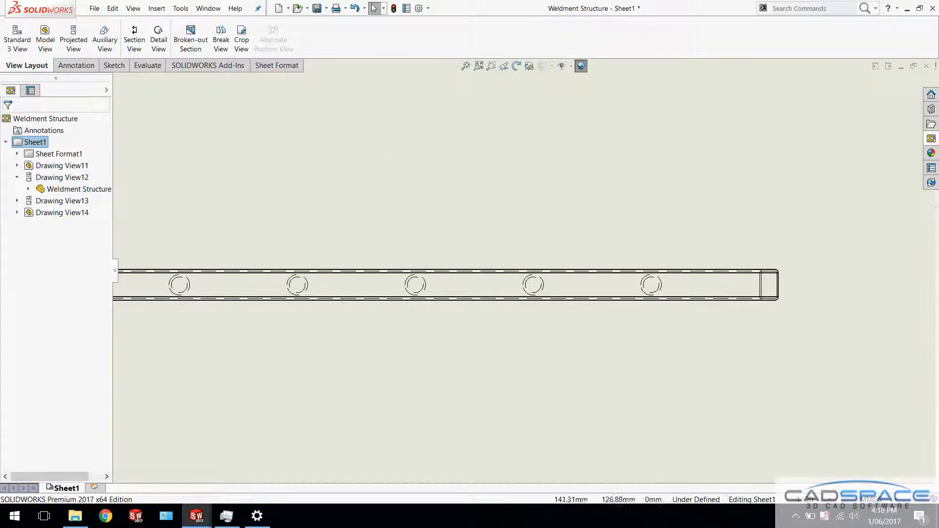
Create circular detail view A around the second pipe from the front view's right end, placing it below that view
left_click(158, 37)
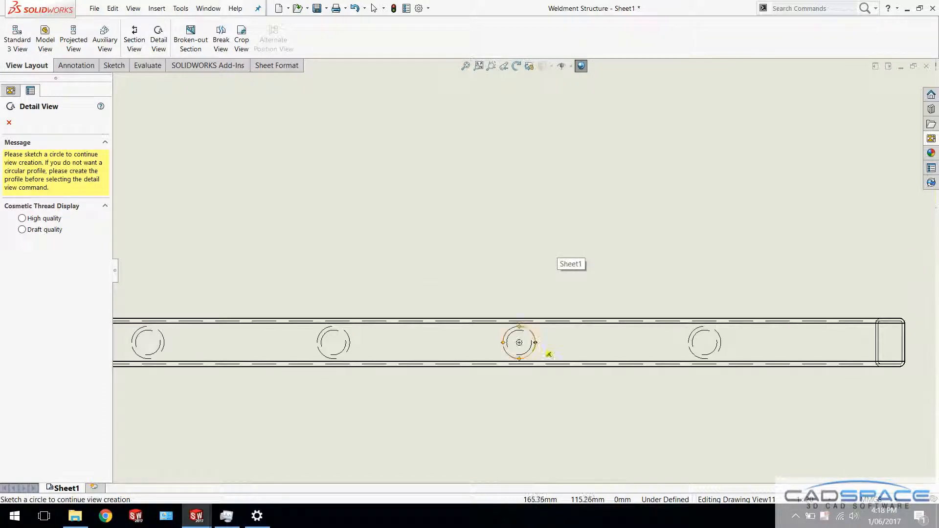
left_click(519, 342)
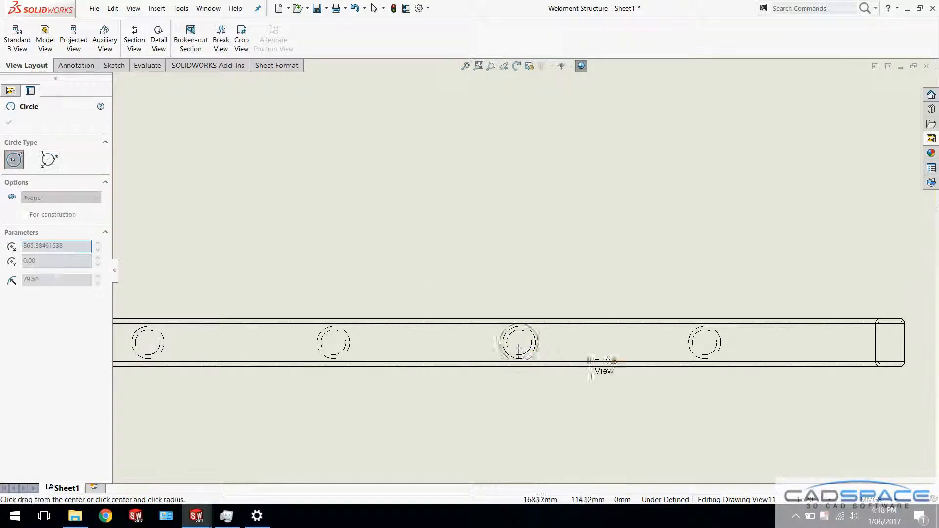
left_click(597, 404)
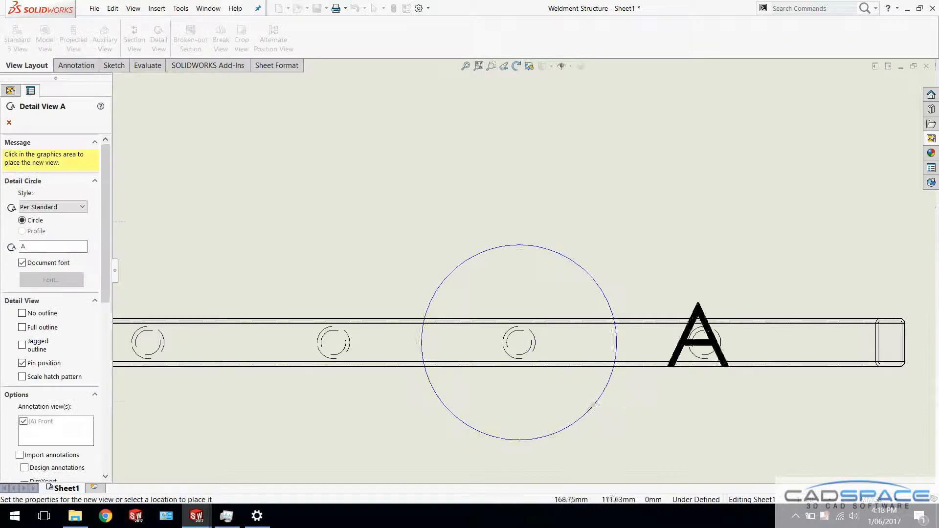
scroll(596, 407, "up", 4)
middle_click_drag(560, 405, 585, 276)
left_click(553, 337)
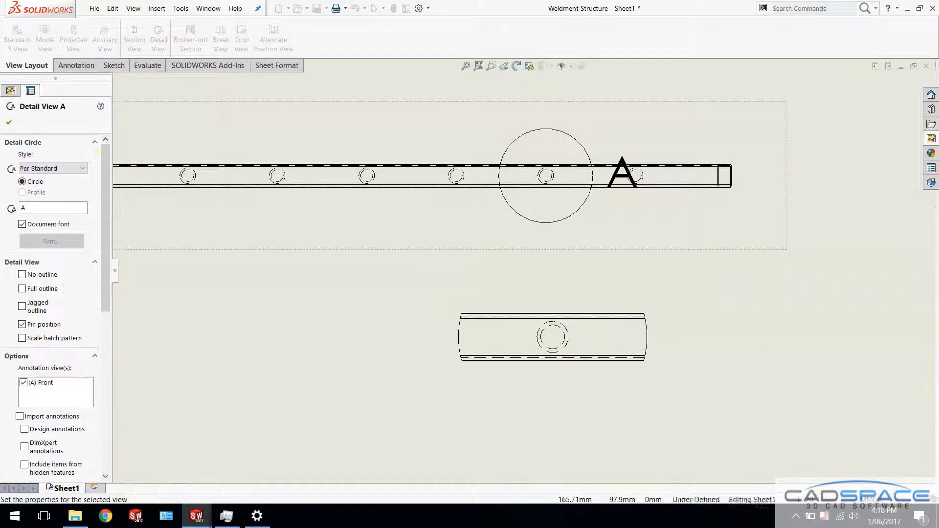
scroll(576, 328, "up", 9)
left_click(643, 196)
scroll(645, 193, "up", 1)
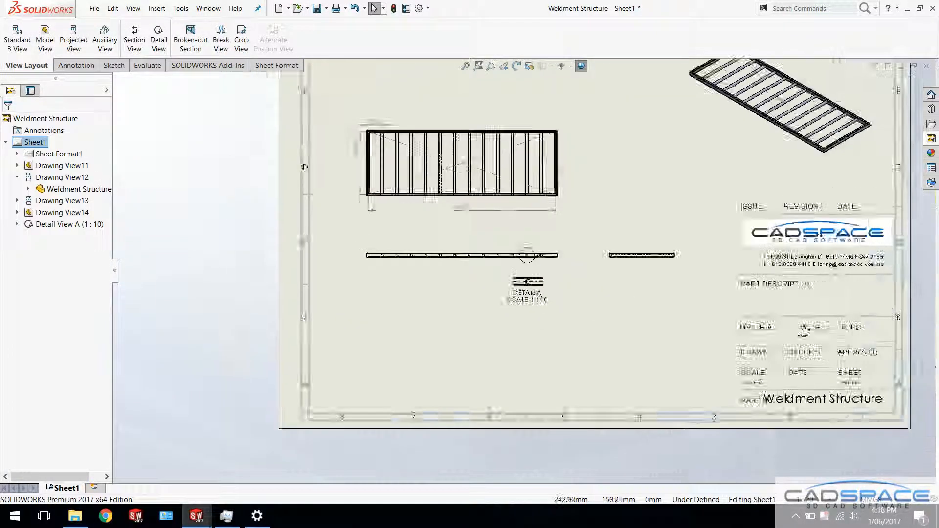
Insert a weldment cut list based on the top view with the cut list template, placing it in the sheet's upper left corner
key("f")
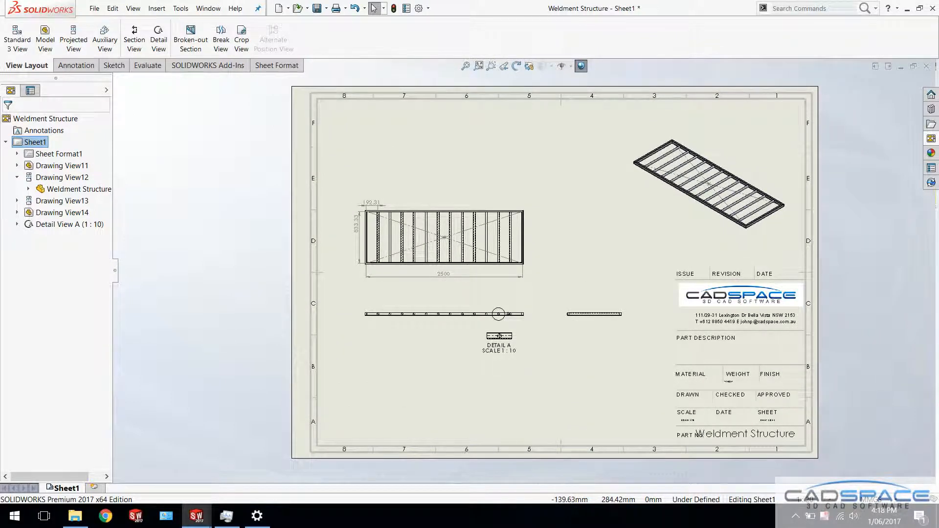
left_click(76, 65)
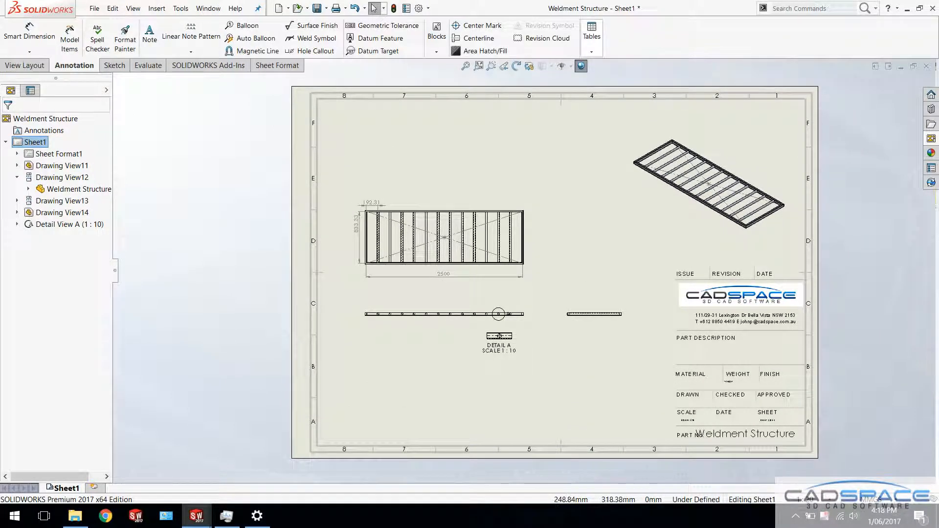
left_click(591, 51)
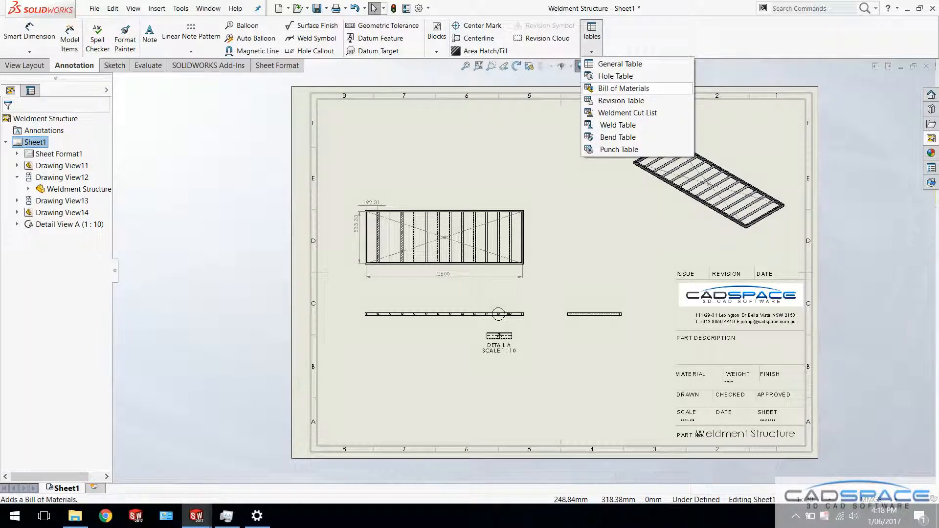
left_click(628, 113)
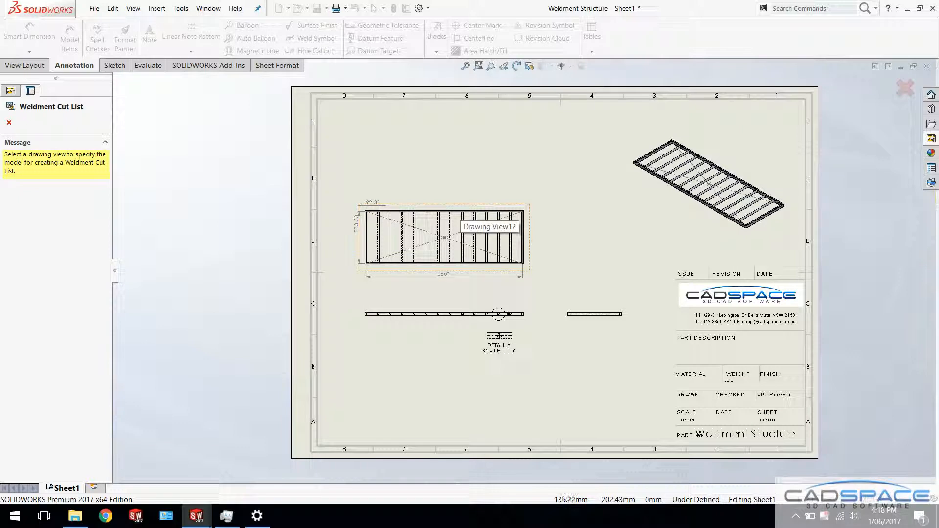
left_click(457, 222)
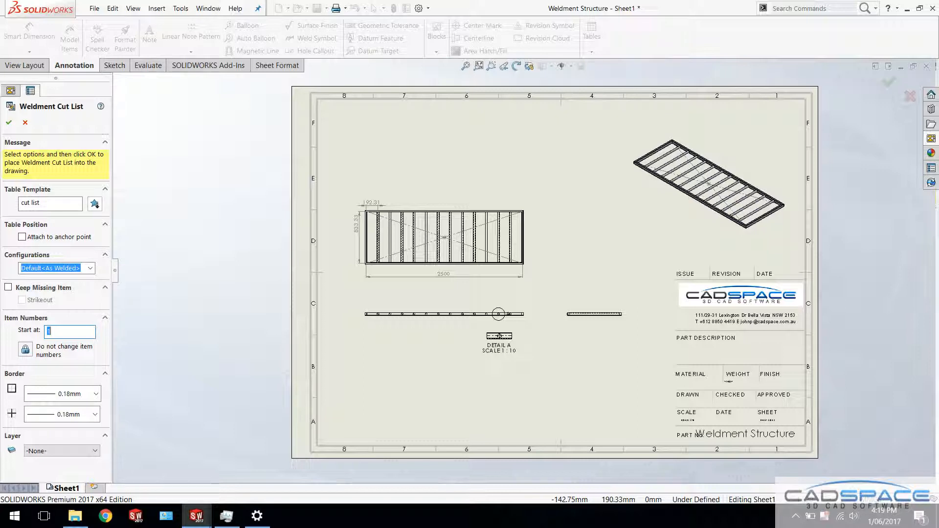
left_click(8, 122)
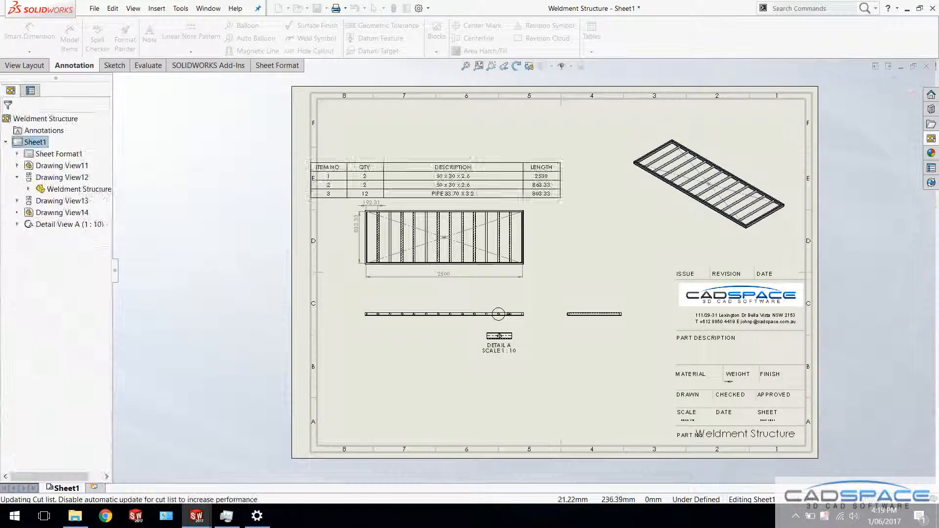
left_click(321, 104)
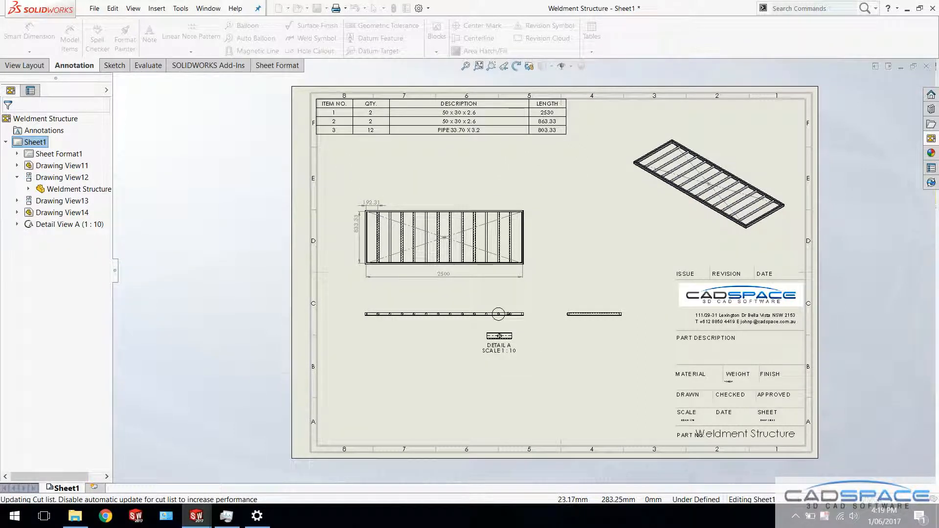
Insert a column after DESCRIPTION in the weldment cut list, showing the MATERIAL cut list item property
scroll(411, 120, "up", 3)
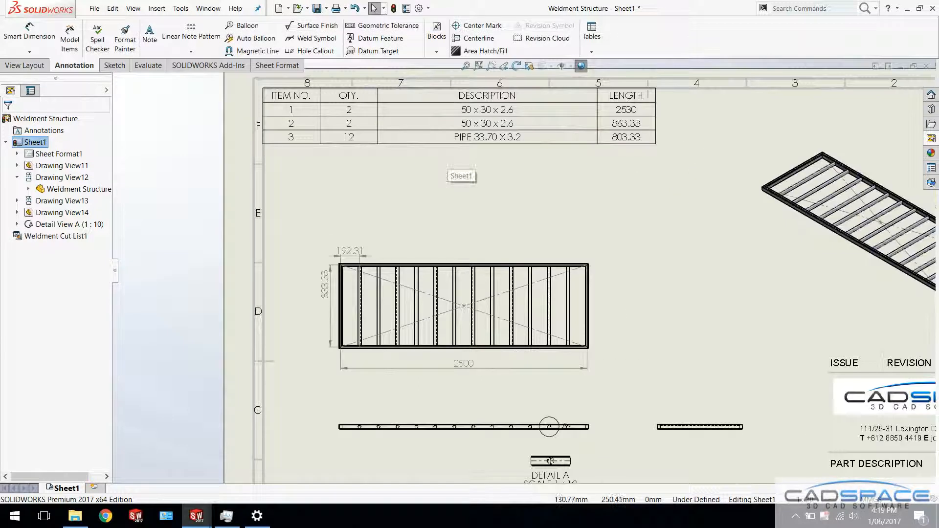
scroll(558, 122, "down", 2)
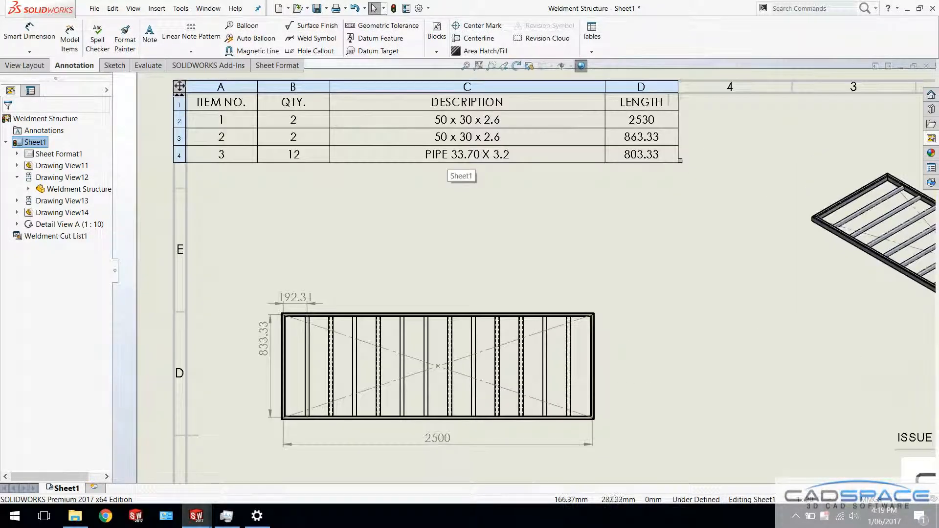
right_click(548, 103)
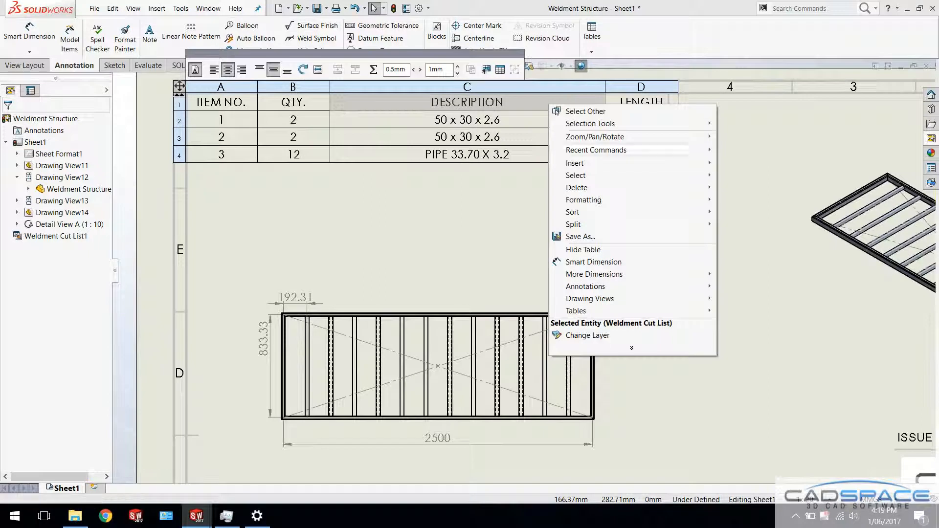
mouse_move(575, 163)
left_click(754, 163)
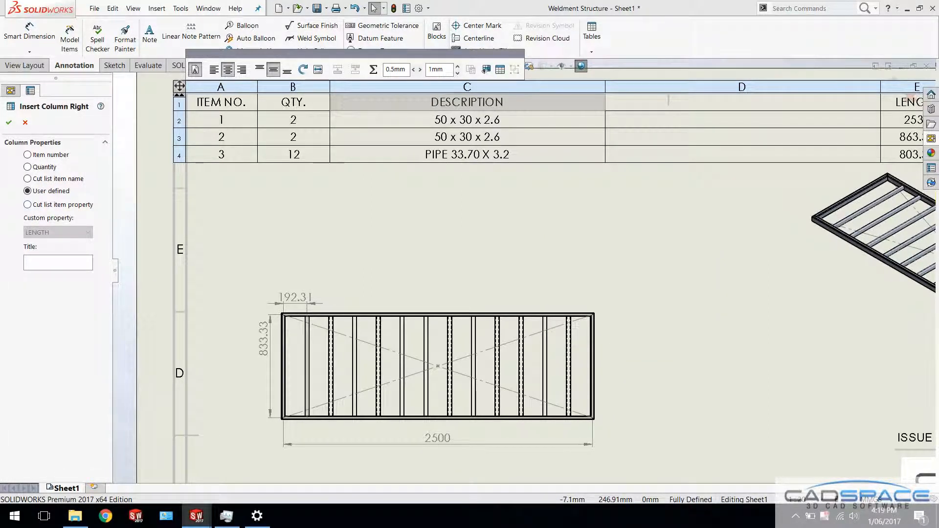
left_click(27, 205)
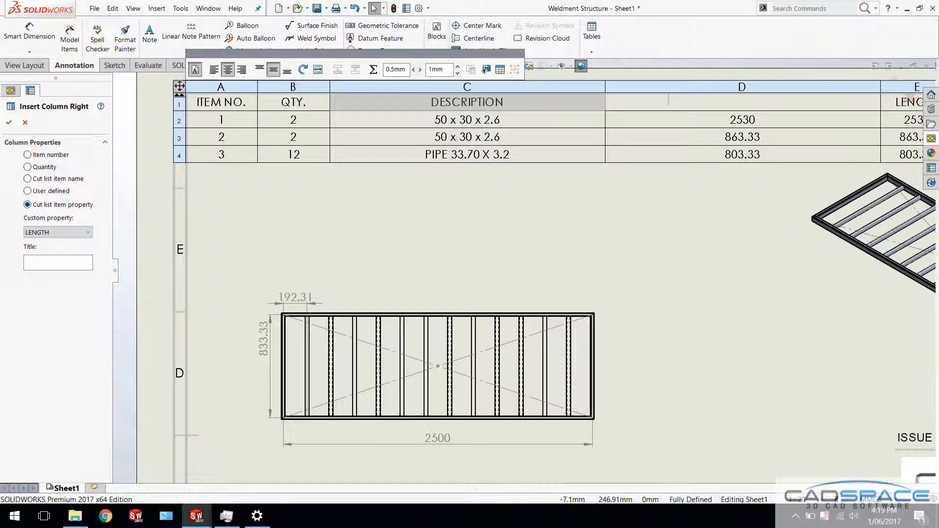
left_click(58, 232)
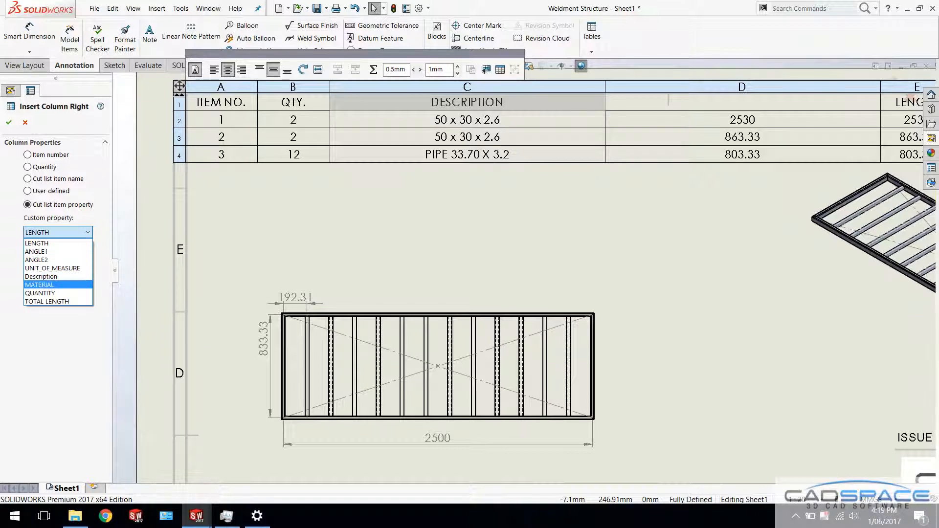
key("Return")
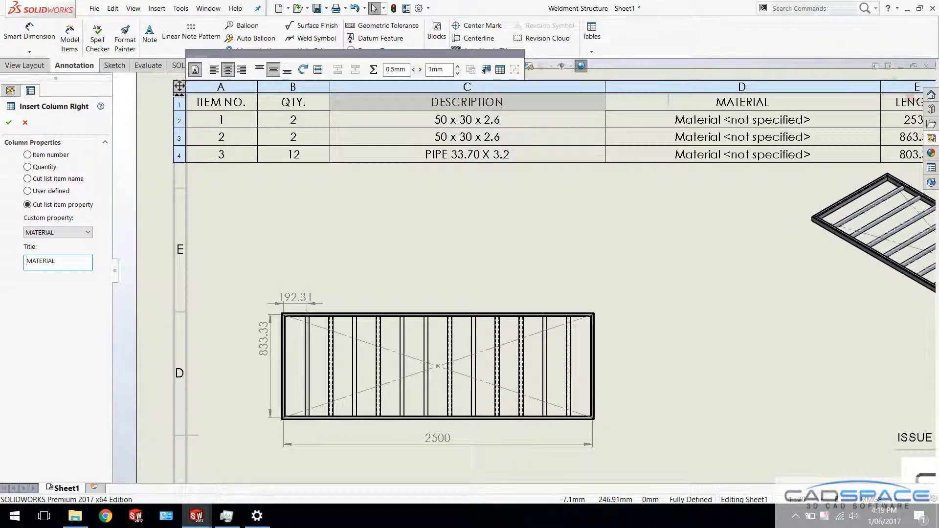
key("Return")
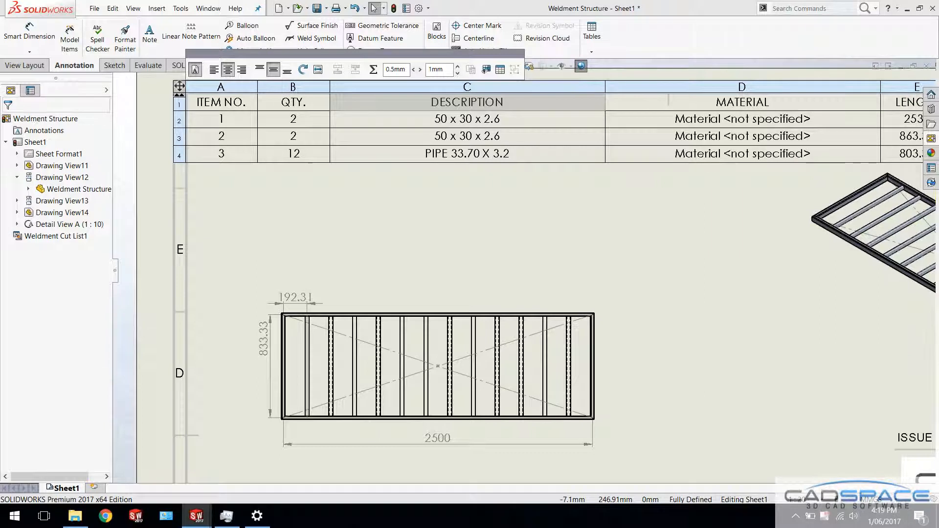
Open the weldment part from the top view and assign it the 1060 Alloy material
key("f")
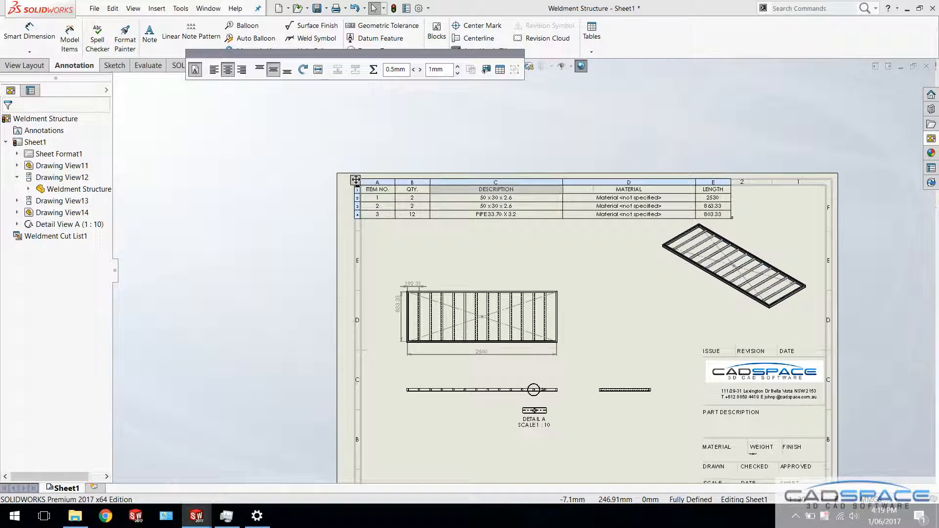
left_click(546, 288)
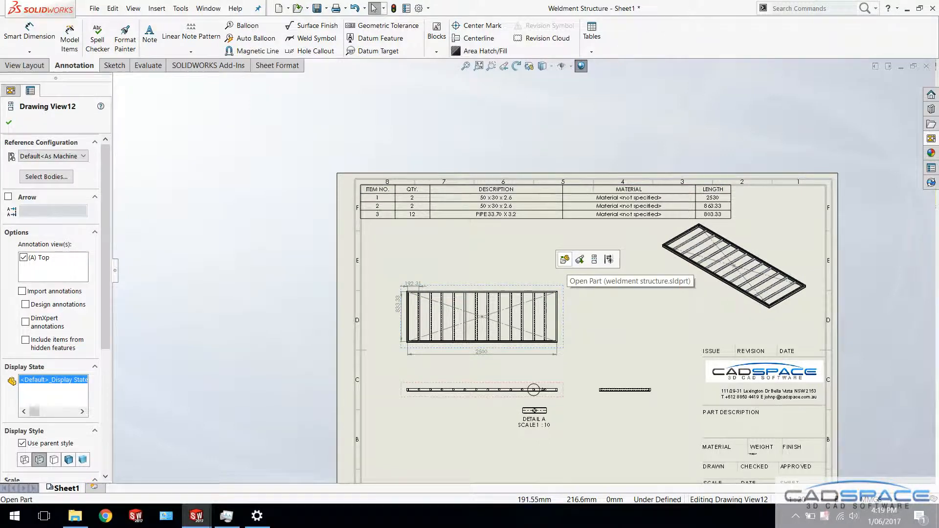
left_click(564, 259)
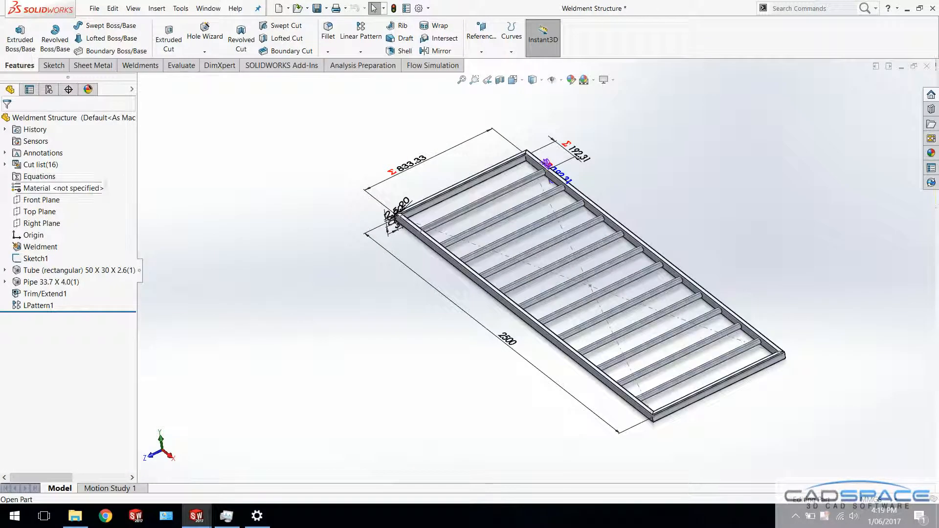
right_click(62, 189)
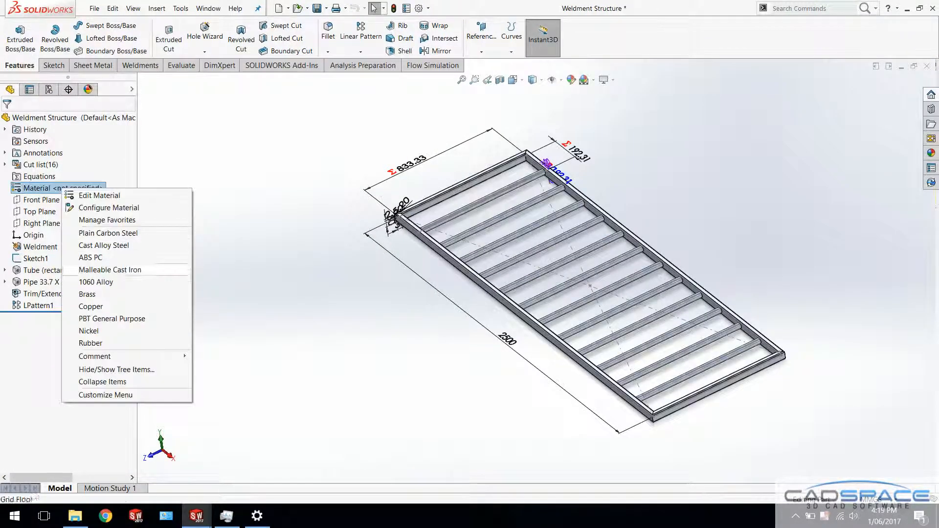
left_click(96, 282)
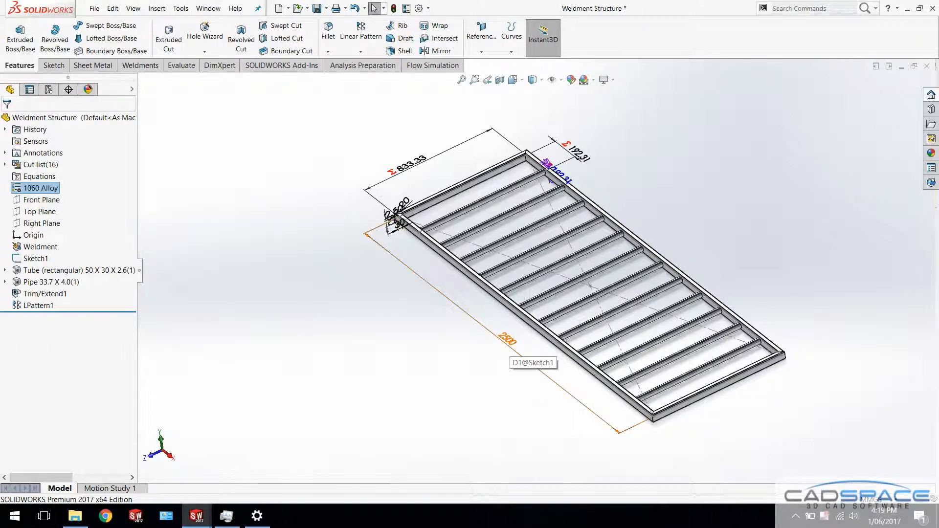
Set the frame sketch's length dimension to 3000 mm, rebuild the part and return to the drawing sheet
double_click(509, 348)
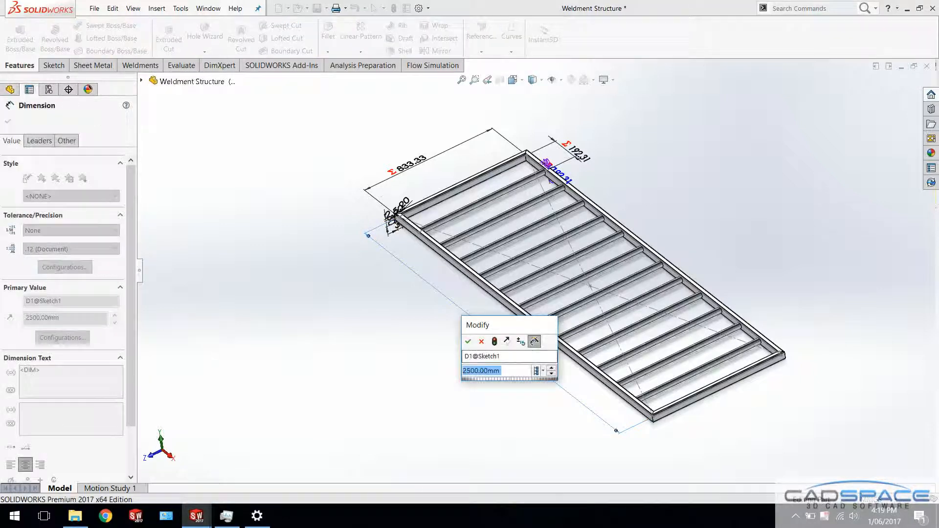
type("3000")
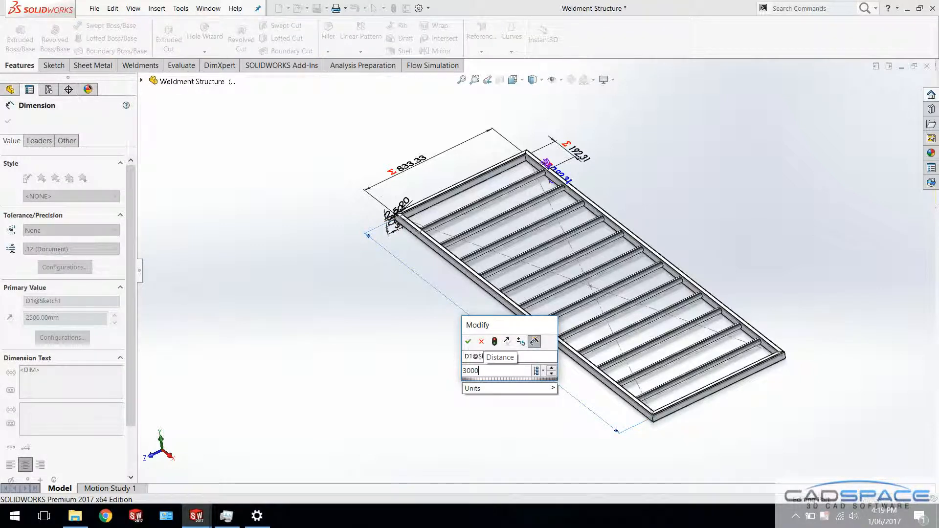
key("Return")
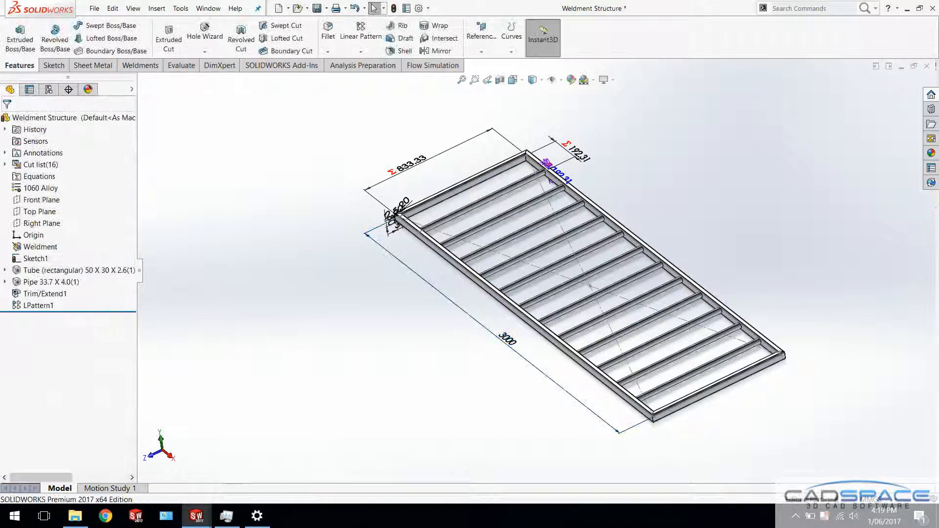
left_click(394, 9)
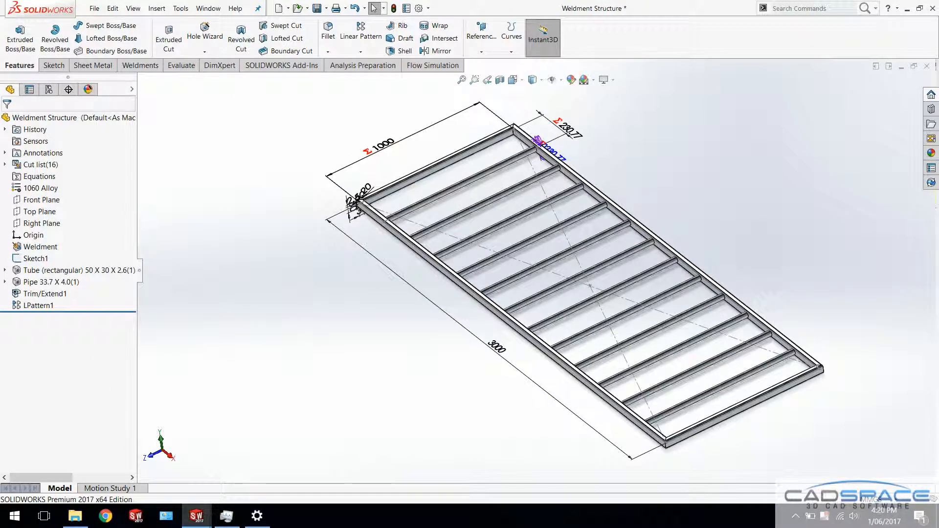
key("ctrl+Tab")
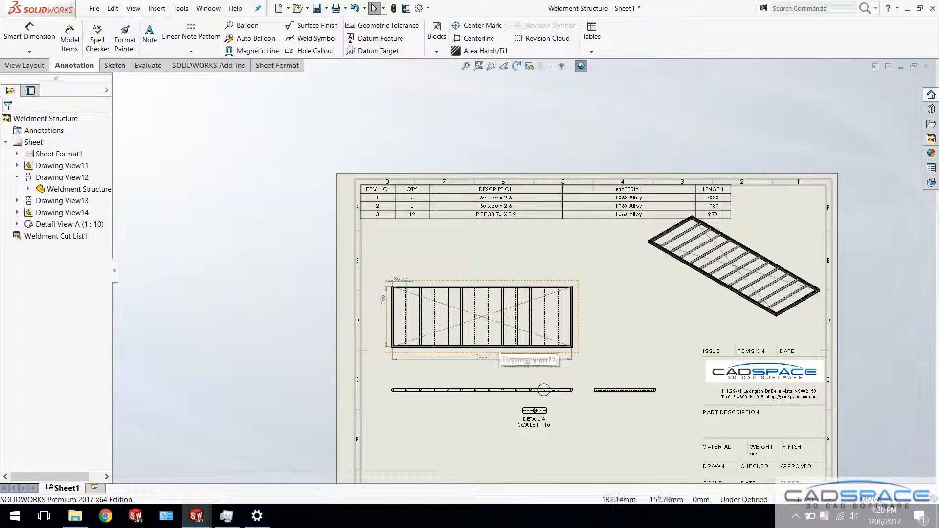
middle_click_drag(551, 309, 541, 243)
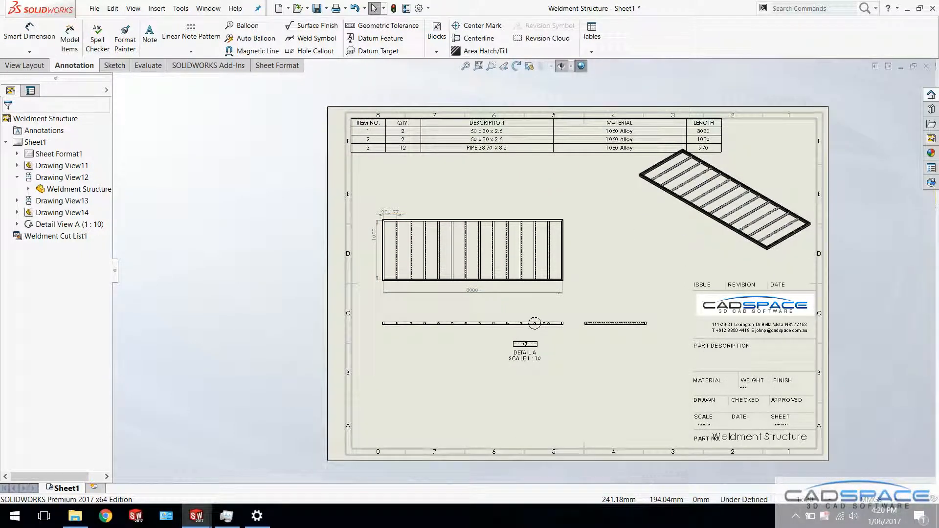